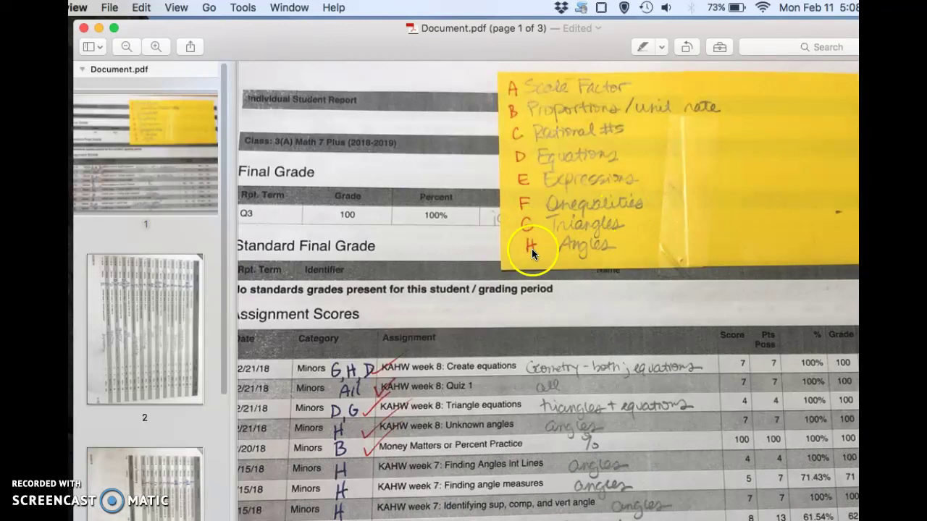
Rotate page 2 of the scanned grade report a quarter turn counterclockwise so its table reads upright
scroll(379, 386, "down", 1)
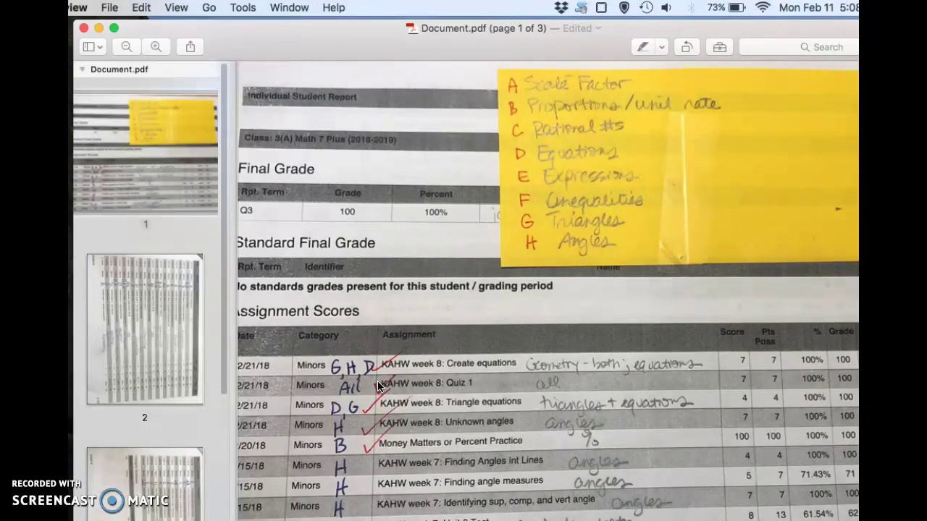
scroll(377, 386, "down", 4)
left_click(419, 283)
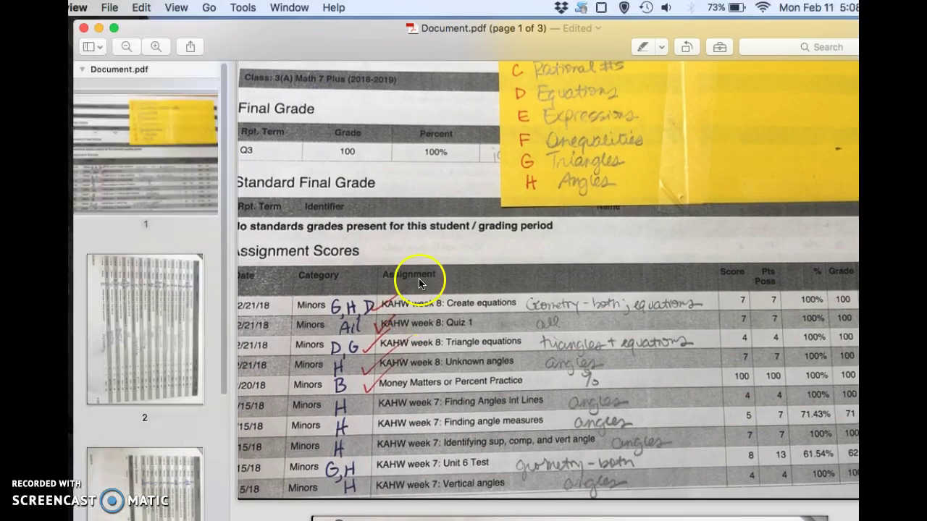
left_click(161, 349)
left_click(688, 46)
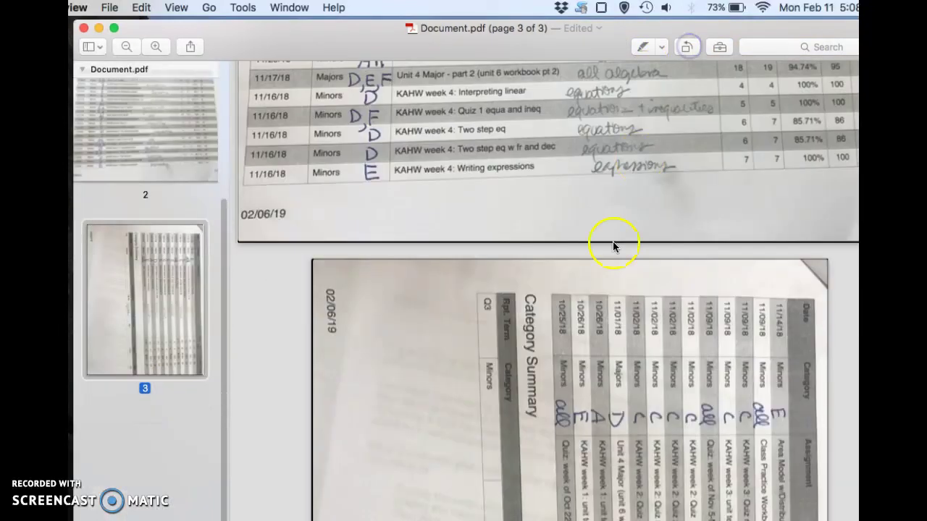
scroll(601, 265, "up", 10)
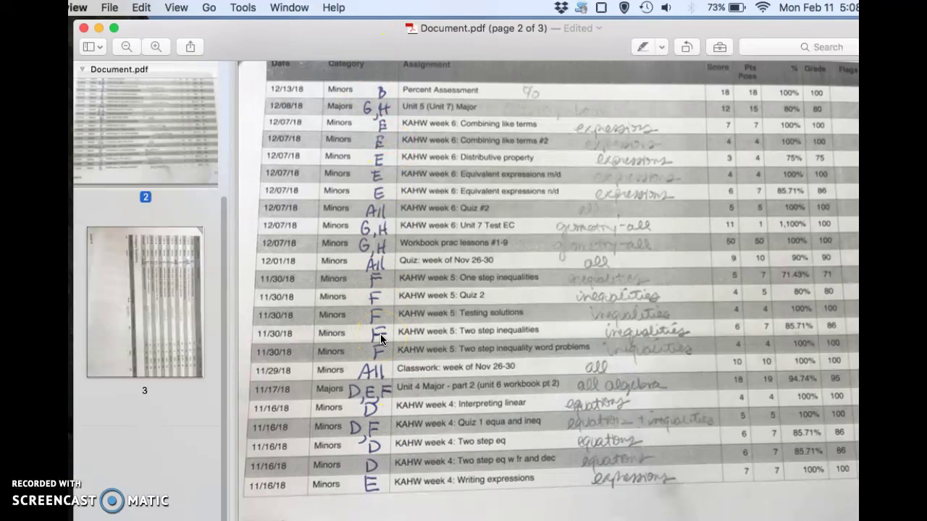
Rotate page 3 a quarter turn counterclockwise so it reads upright, and look over the assignment scores on pages 2 and 3
left_click(164, 326)
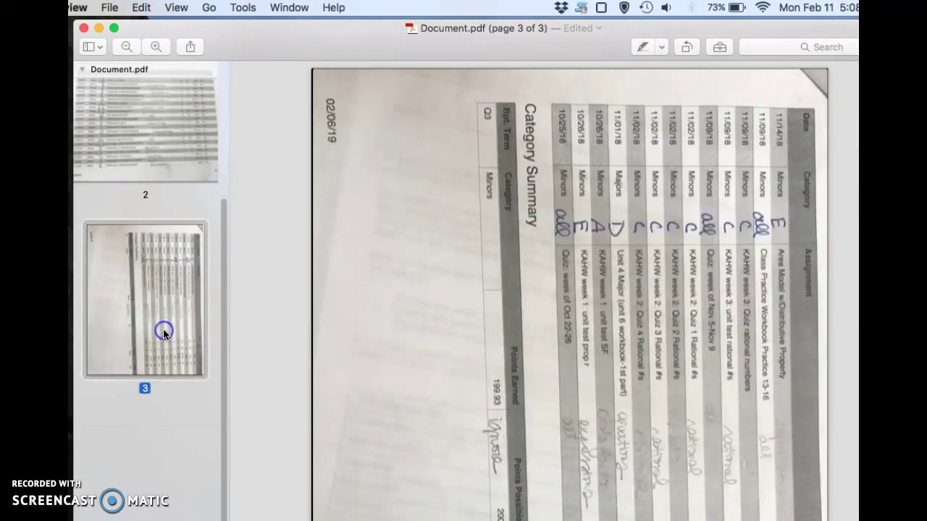
left_click(686, 46)
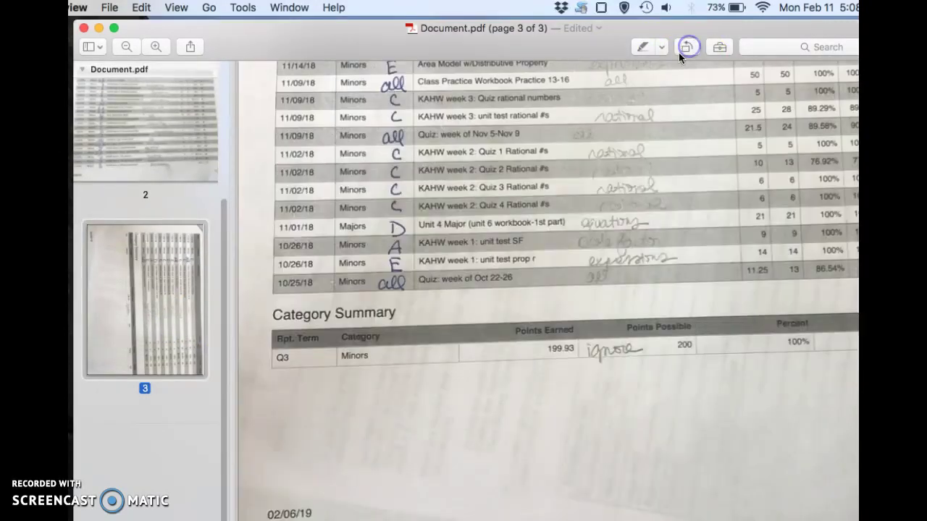
scroll(577, 243, "up", 3)
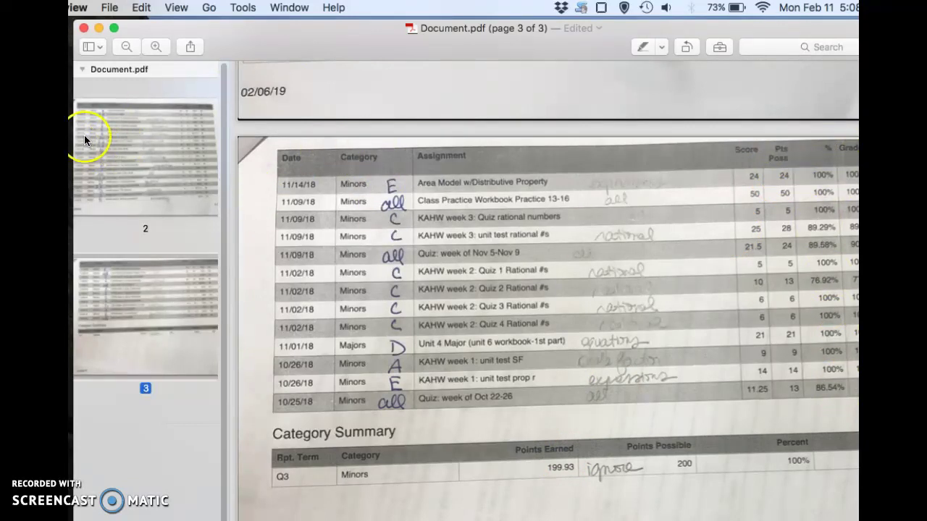
left_click(121, 138)
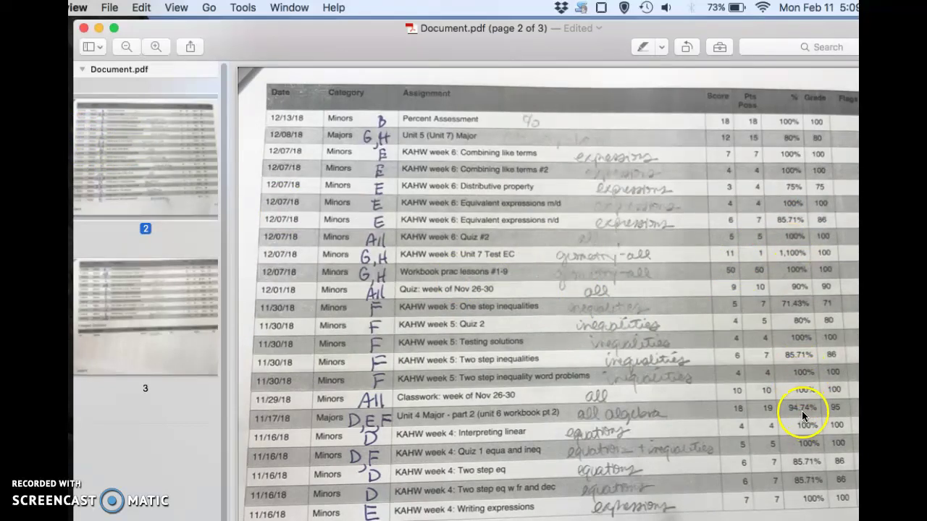
scroll(802, 413, "down", 10)
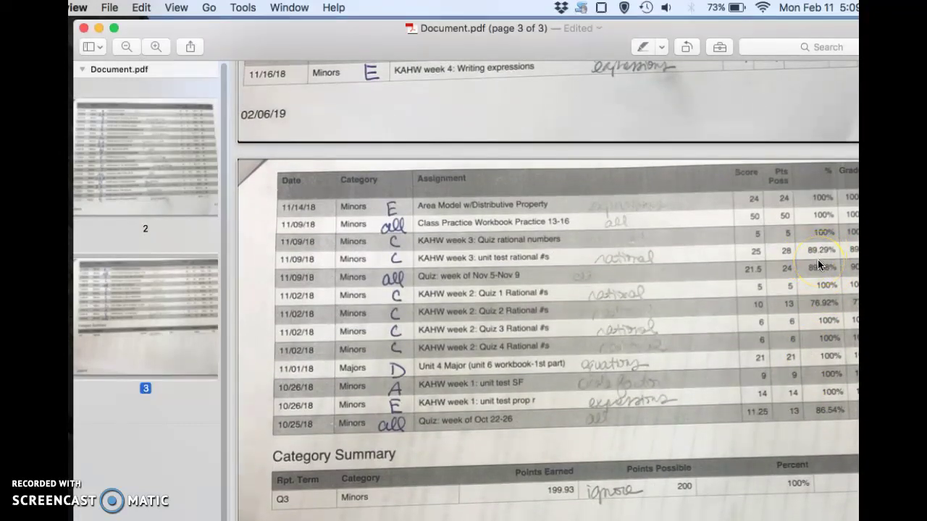
scroll(613, 274, "up", 5)
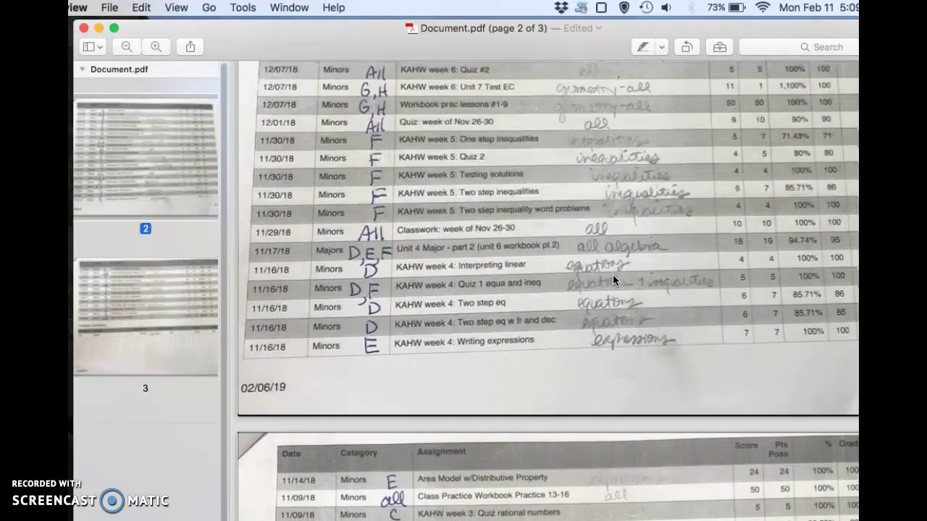
Switch to Acrobat Reader and open the recent file "standards based report card template"
key("super+Tab")
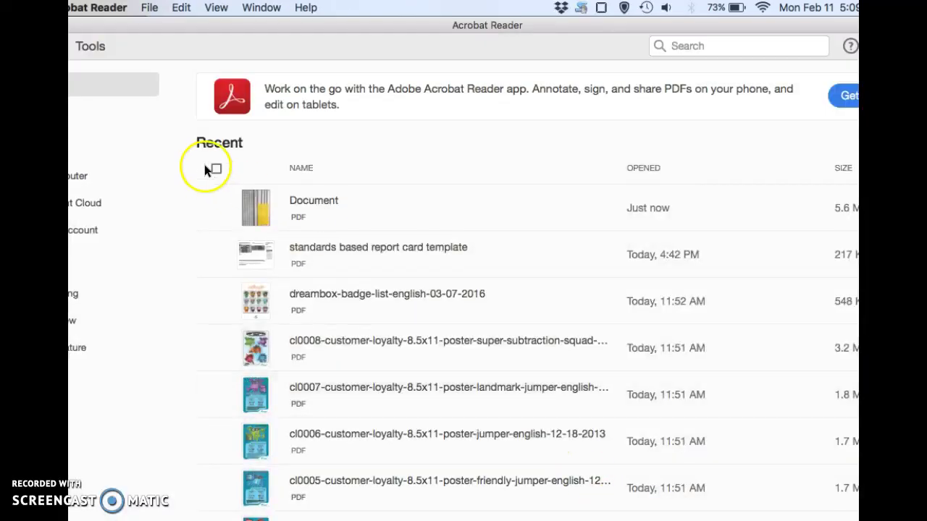
left_click(259, 256)
left_click(598, 219)
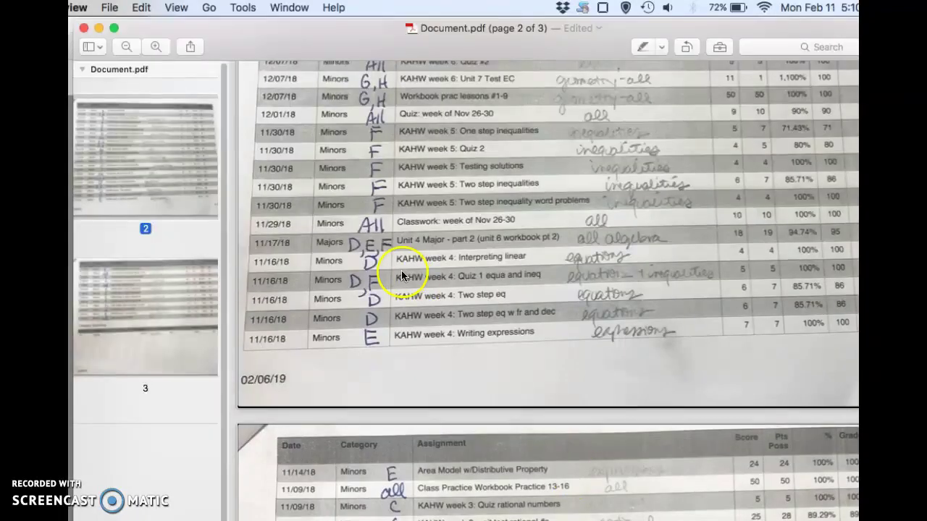
Return from the grade report to the report card template and set its zoom to 78.8% to read the Part 1 standards table
scroll(406, 272, "up", 10)
scroll(403, 276, "down", 5)
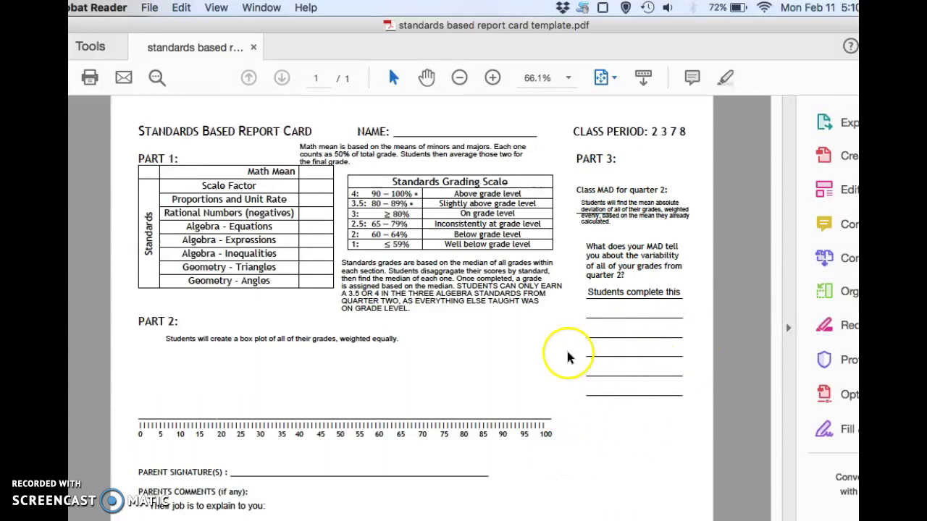
left_click(456, 79)
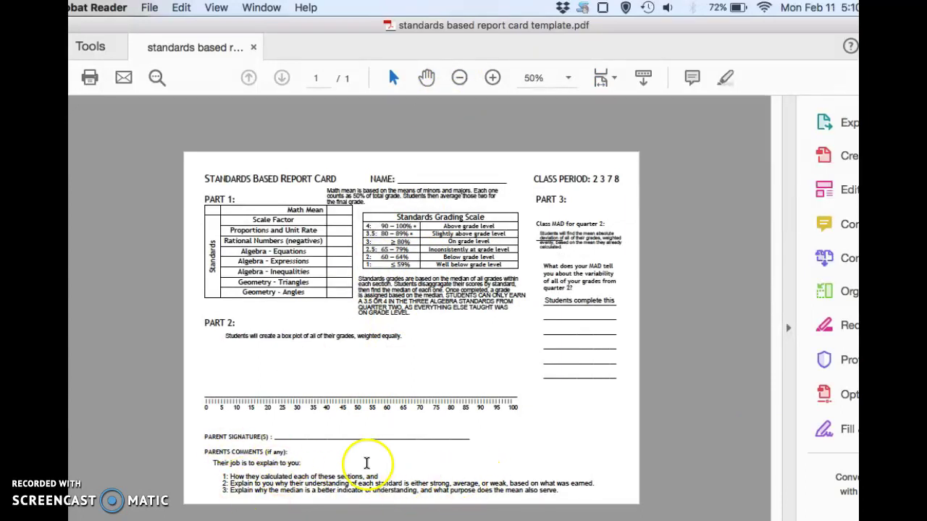
left_click(493, 77)
left_click(493, 78)
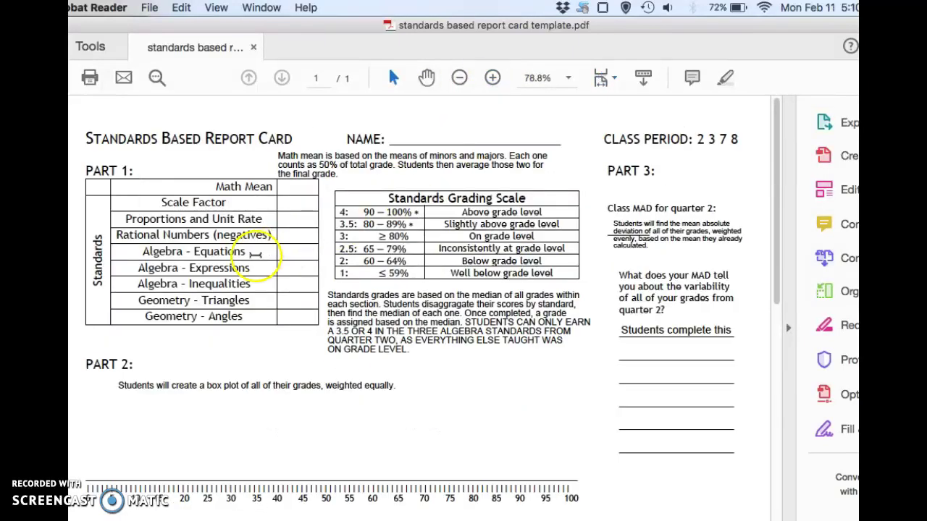
left_click(290, 189)
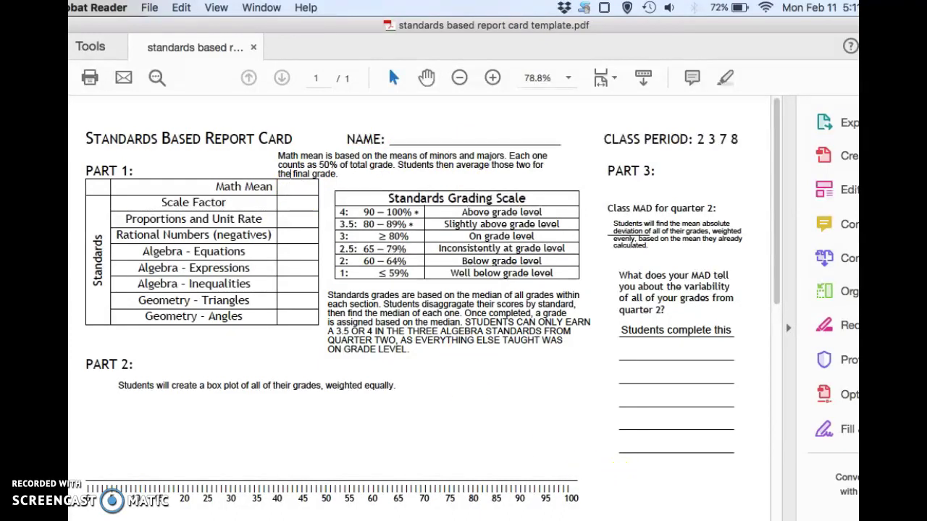
Switch to Firefox and load google.com in the screen recorder page's tab
key("super+Tab")
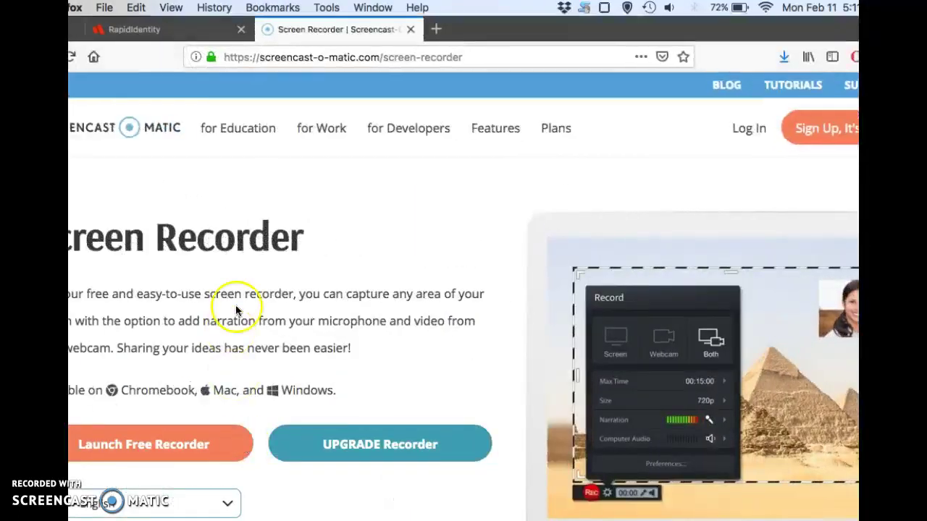
left_click(460, 55)
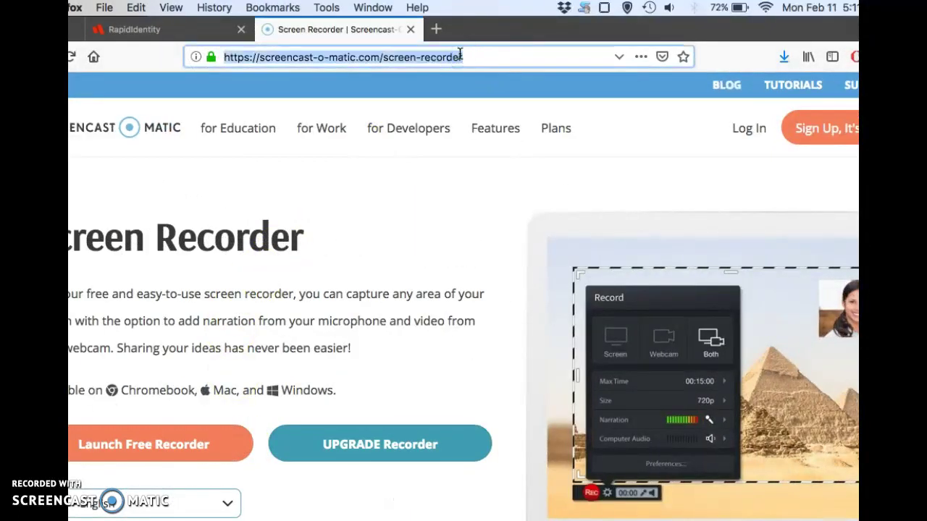
type("google.com/")
key("Return")
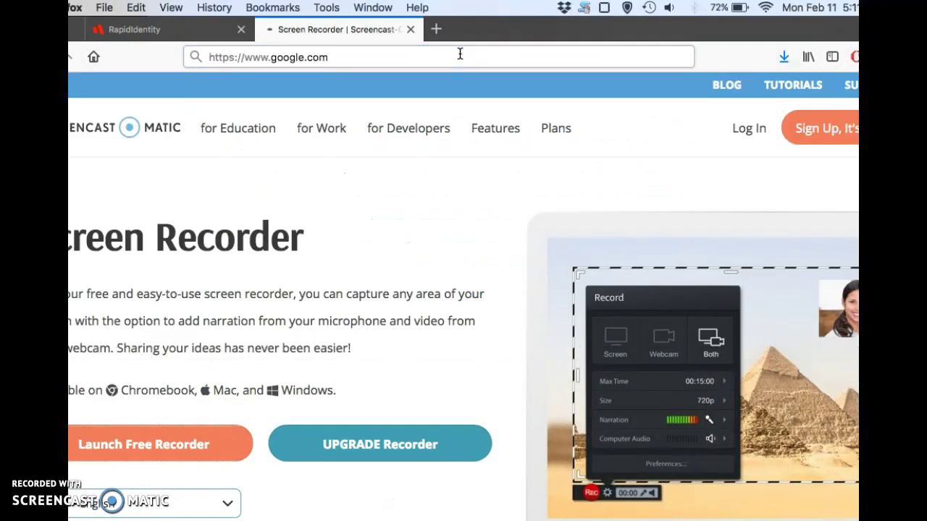
left_click(348, 217)
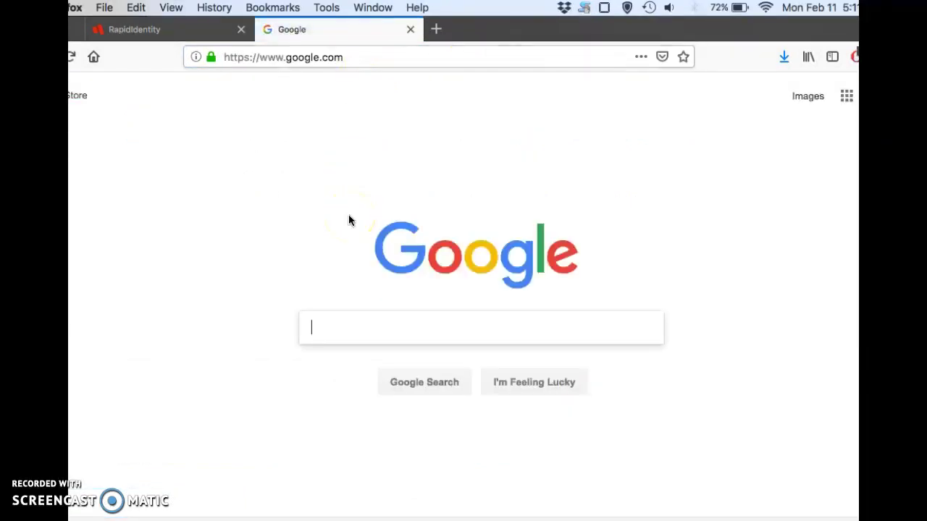
Search Google for the teacher's surname plus "math" and open the teacher's Google Sites math page
type("barker math")
key("Return")
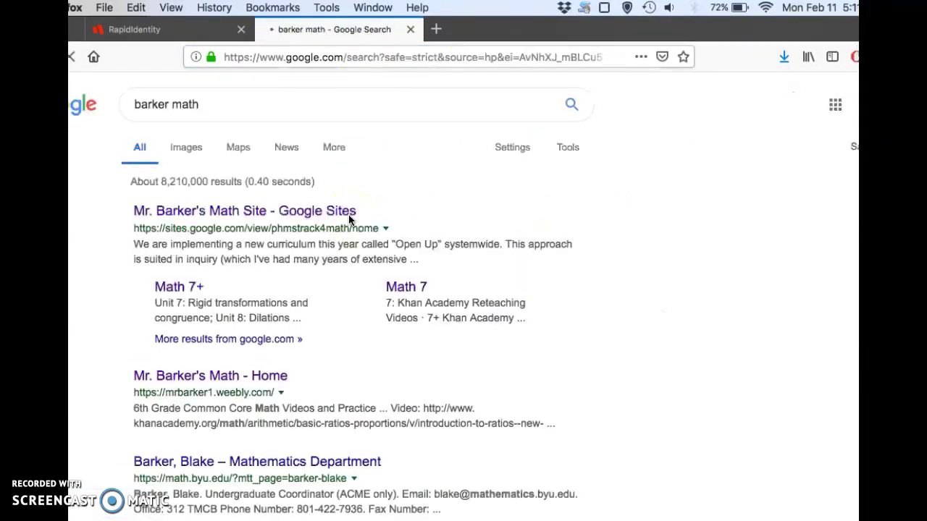
left_click(250, 219)
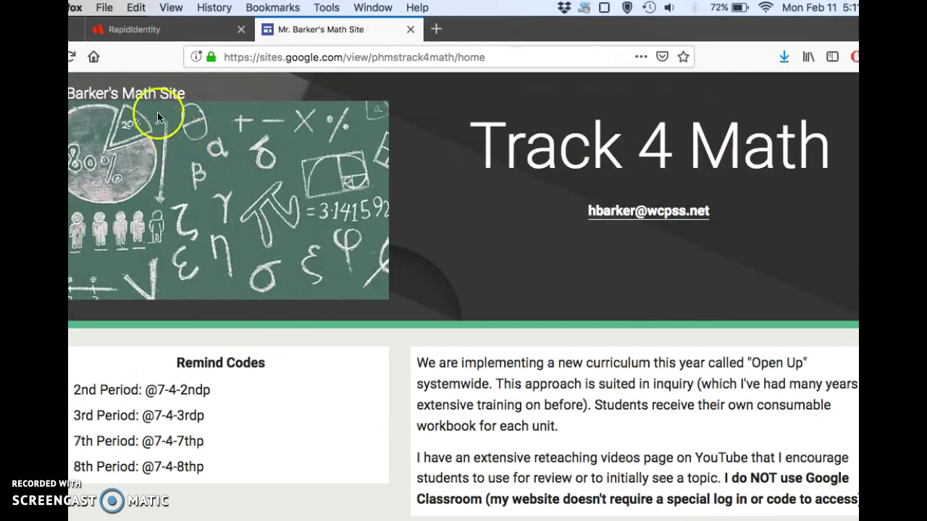
Shift the browser window so the site navigation is in view, and open the site's Math 7+ page
left_click_drag(511, 29, 575, 27)
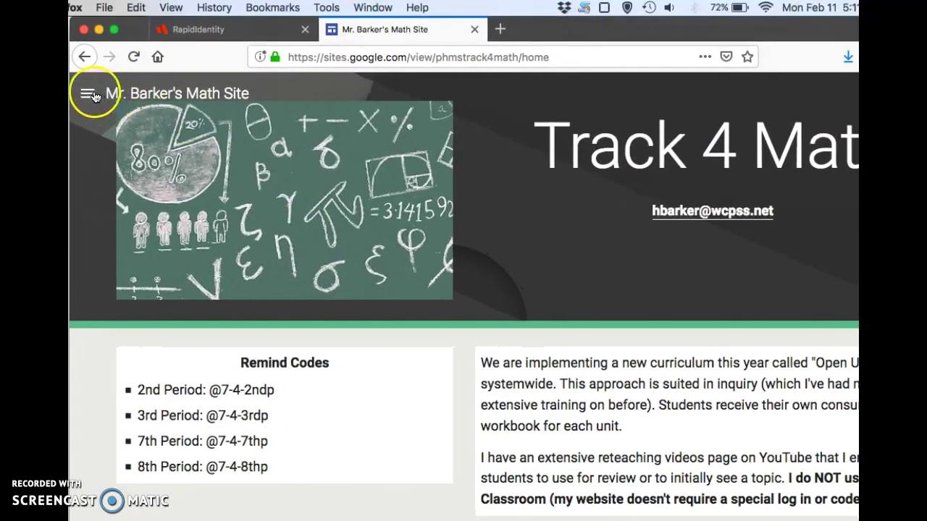
left_click(88, 94)
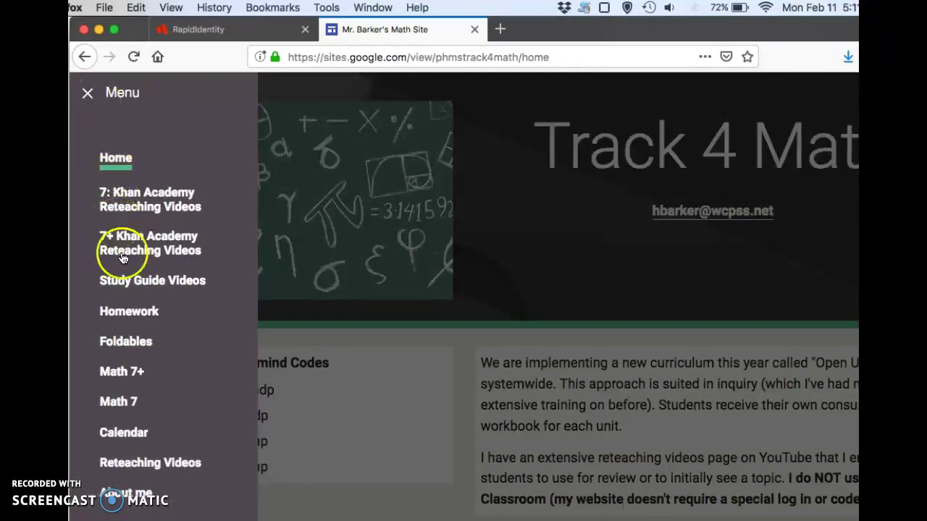
left_click(118, 373)
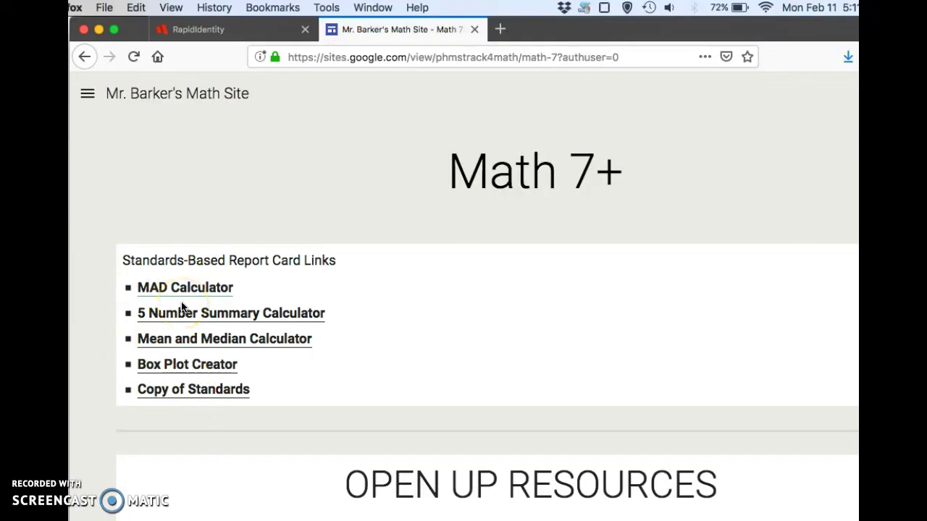
Switch to the grade report in Preview and examine all three pages for the assignments categorized as Majors and their percentages
left_click(368, 338)
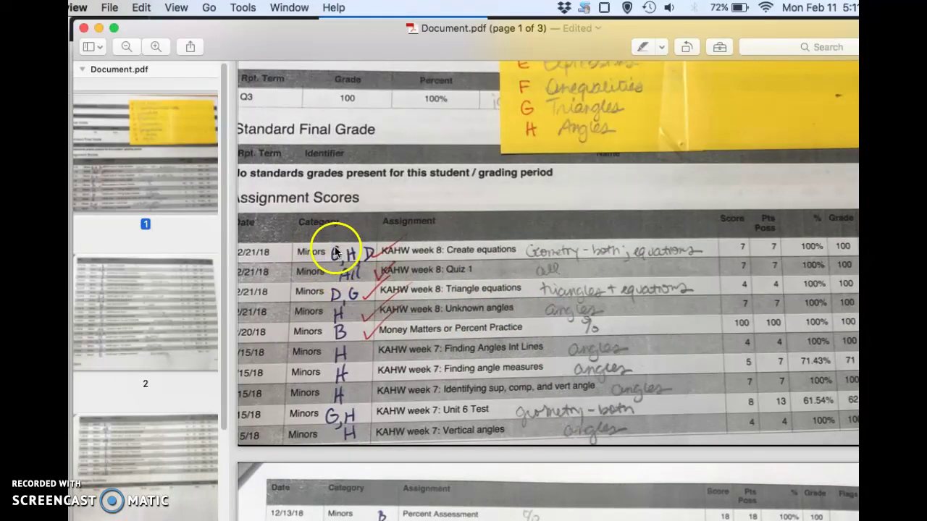
scroll(314, 413, "down", 10)
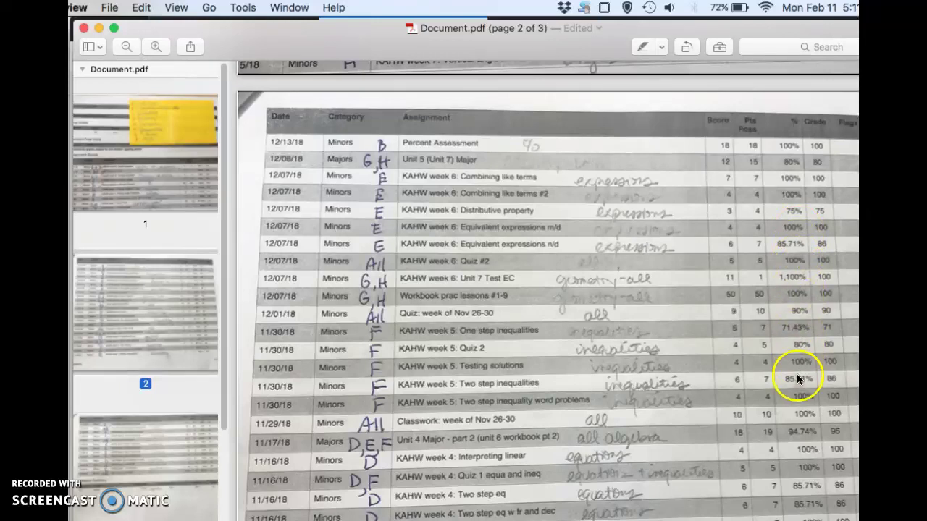
scroll(570, 394, "down", 6)
scroll(570, 398, "down", 7)
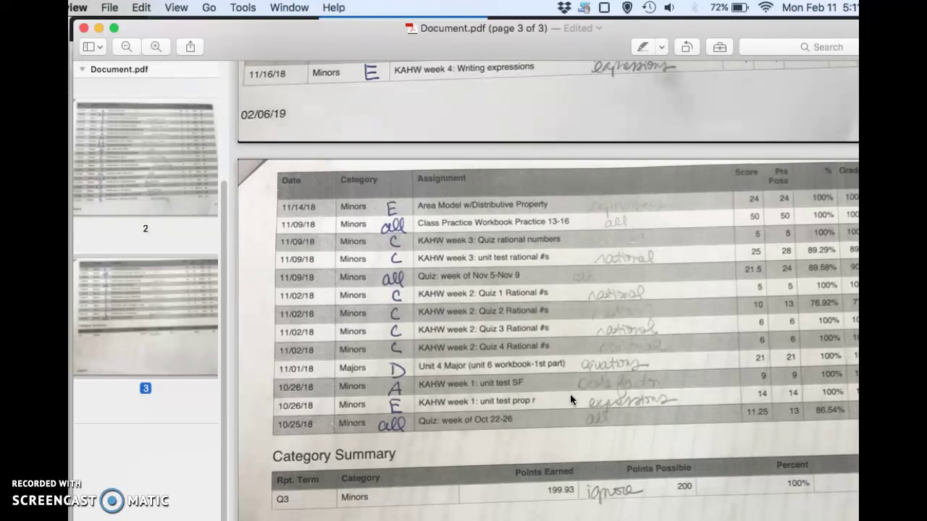
scroll(570, 394, "up", 12)
scroll(570, 394, "up", 6)
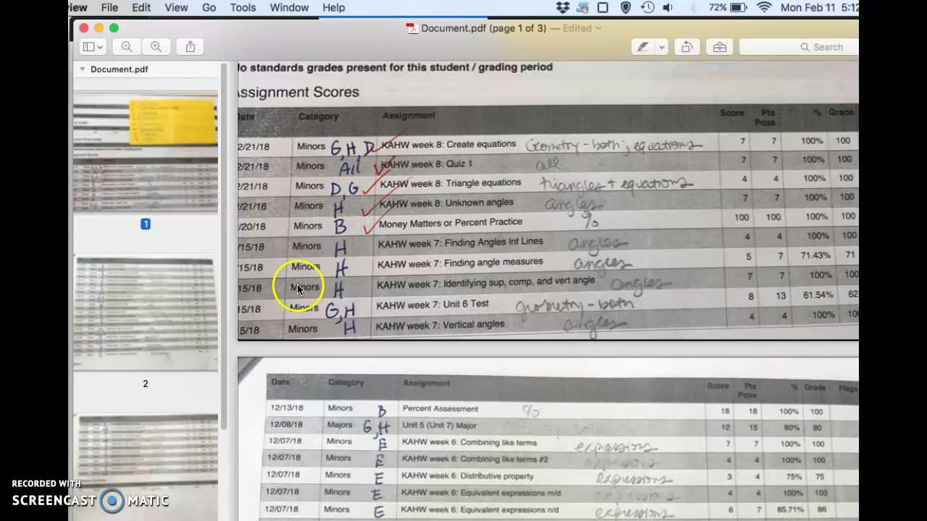
scroll(309, 326, "down", 4)
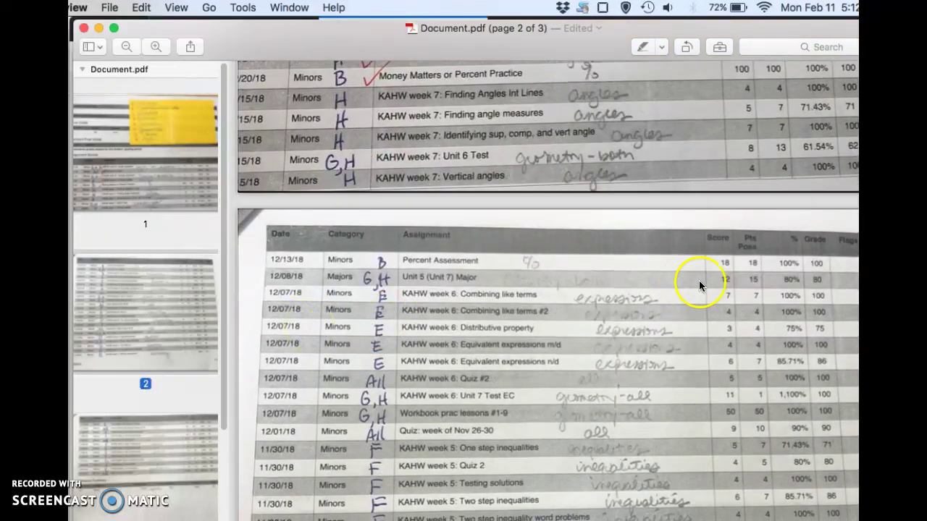
scroll(600, 406, "down", 4)
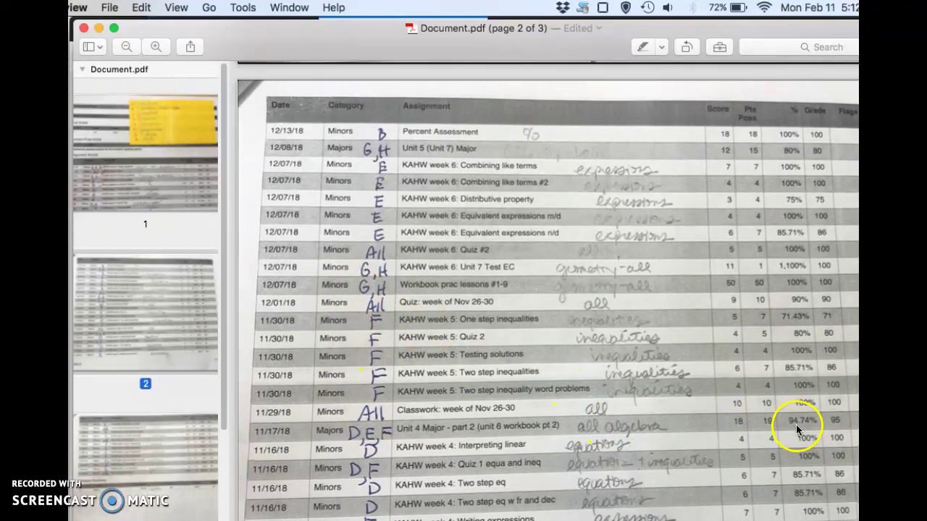
scroll(570, 438, "down", 10)
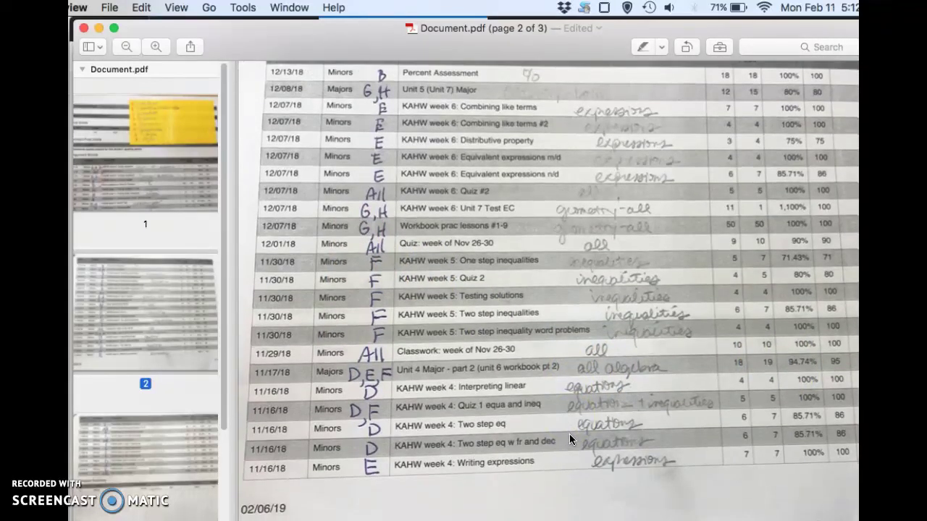
scroll(570, 434, "down", 3)
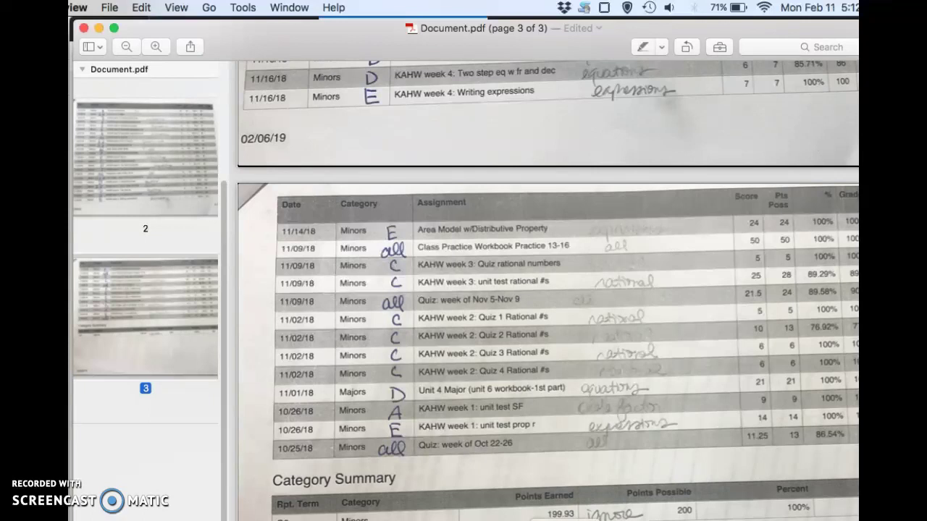
Open Calculator and average the three major grades by adding 80, 95 and 100 and dividing by 3
left_click(566, 520)
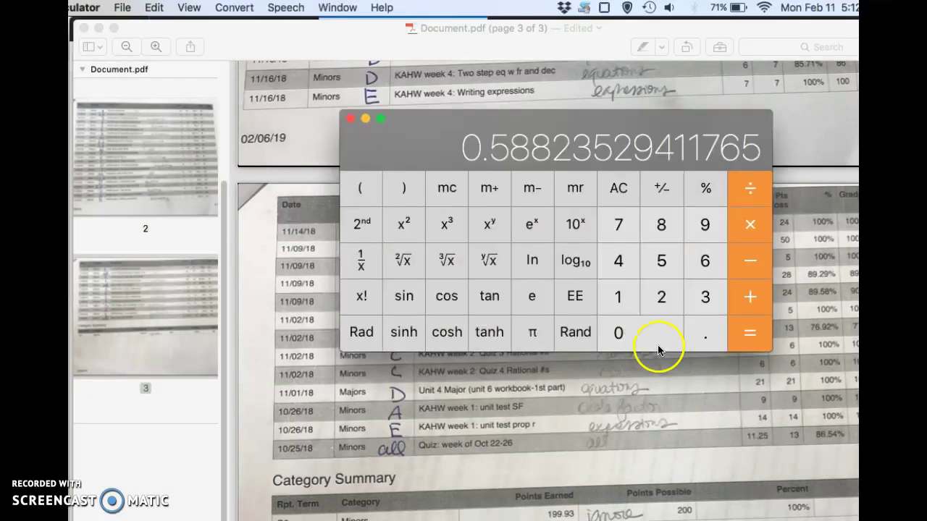
left_click(627, 199)
type("0+95")
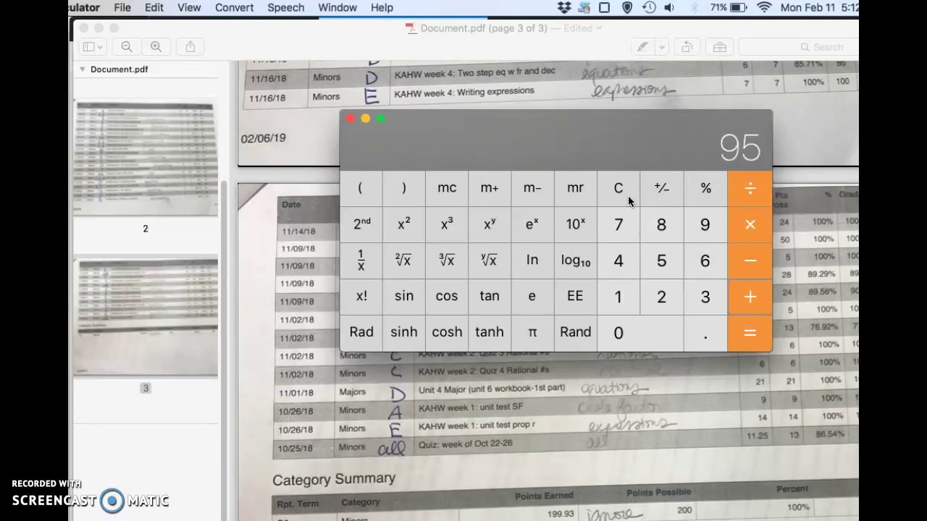
type("100=*")
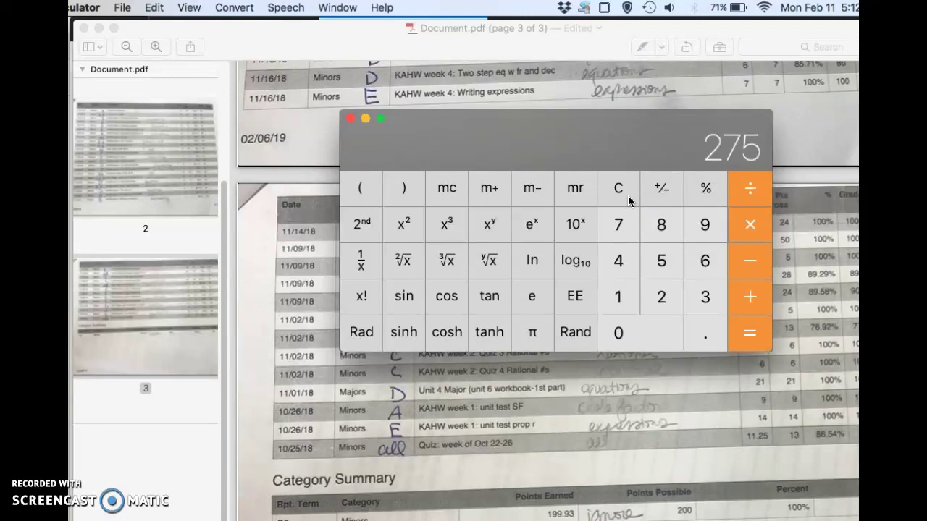
type("/3=")
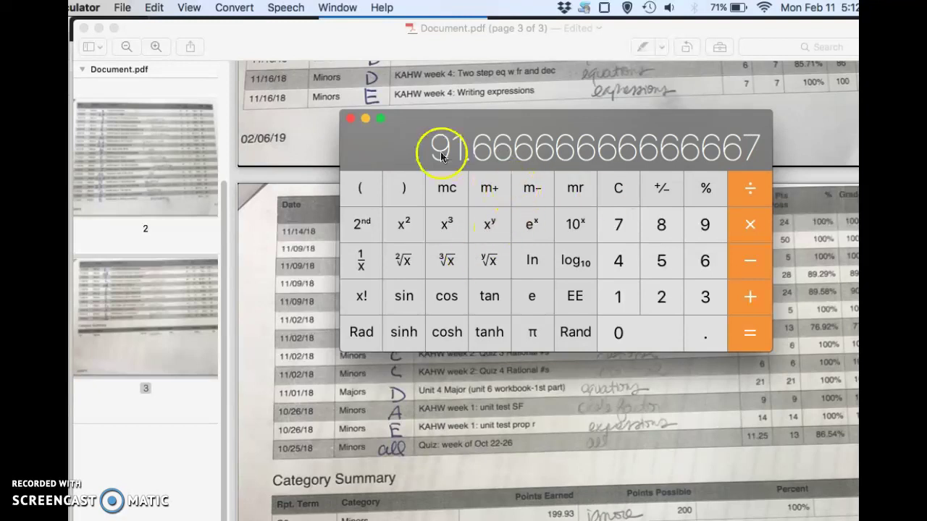
Return from the grade report to Firefox and open the Mean and Median Calculator linked on the Math 7+ page
left_click(294, 152)
scroll(455, 366, "up", 10)
scroll(454, 367, "up", 5)
key("super+Tab")
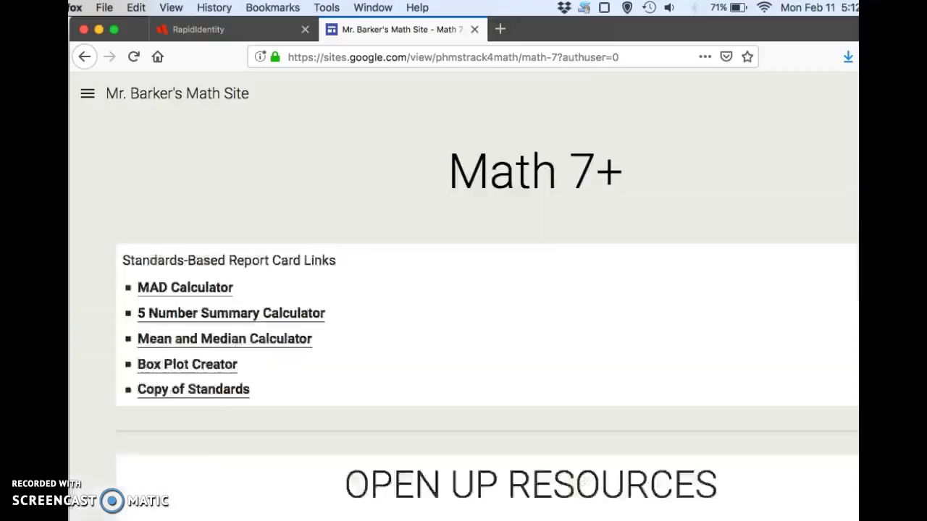
left_click(185, 339)
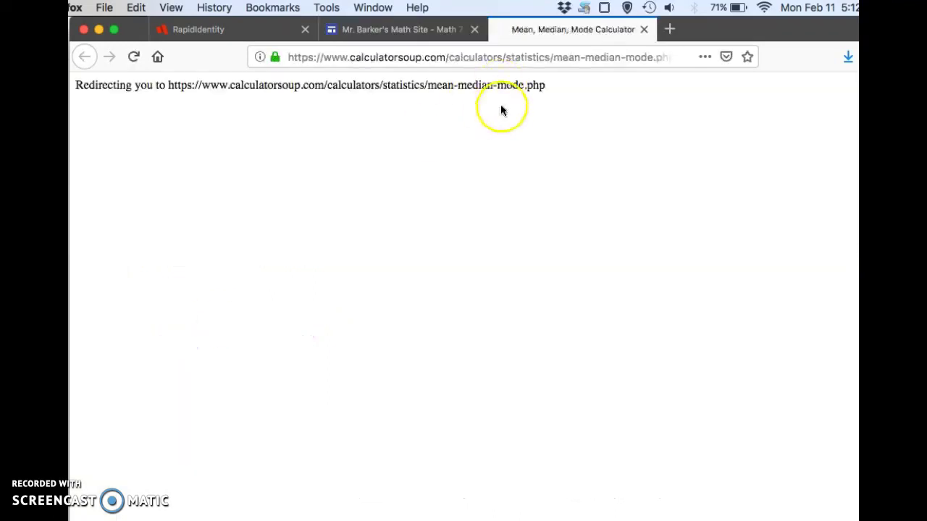
Enlarge the data set box, enter 85, 90, 100 and 78 on separate lines, and calculate the statistics
left_click_drag(520, 319, 511, 490)
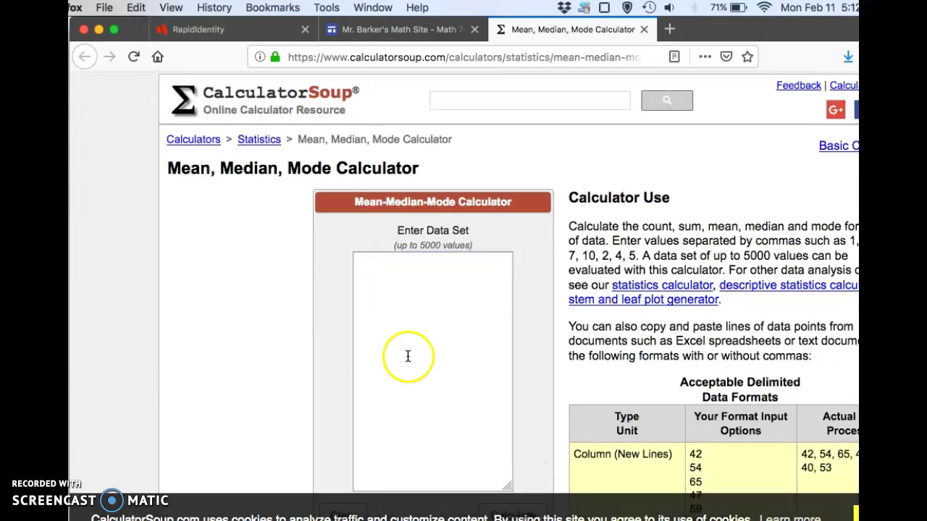
left_click(383, 265)
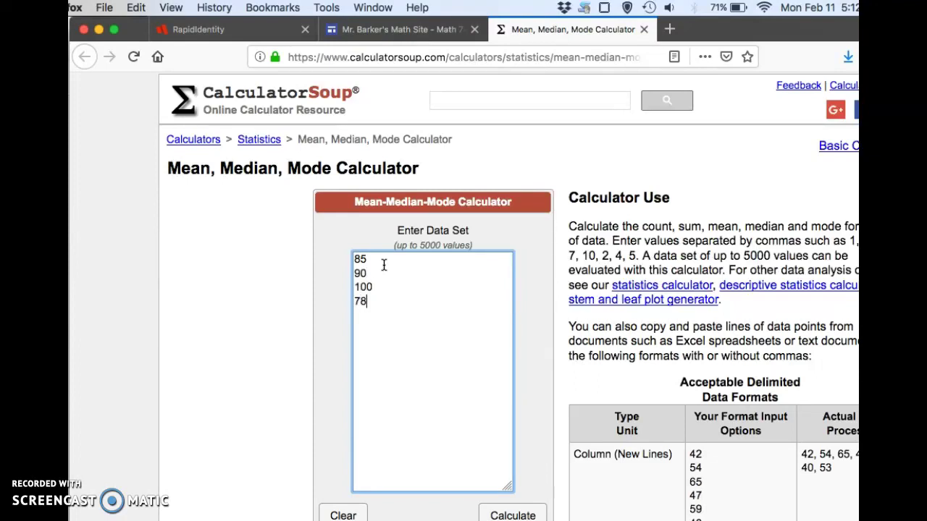
left_click(513, 513)
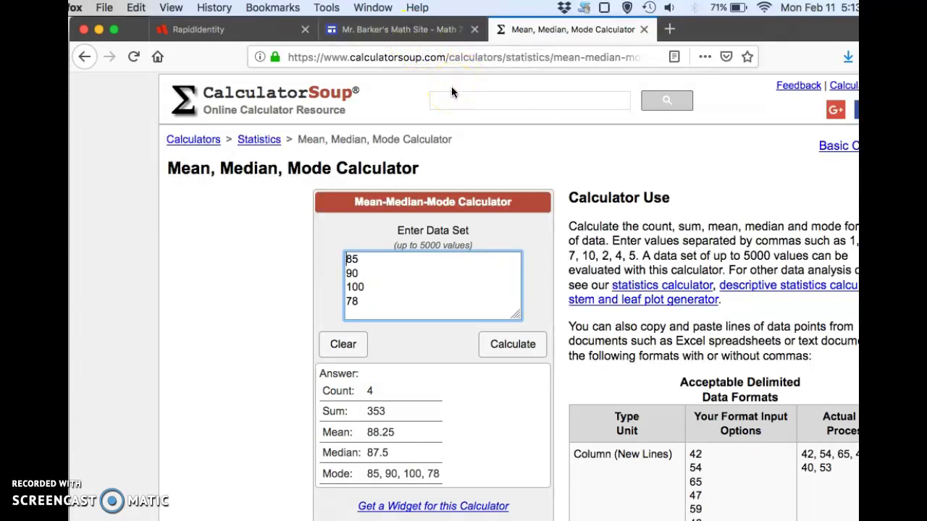
Replace the data set with 96 and 92 and try to calculate their mean
left_click_drag(355, 255, 413, 319)
key("BackSpace")
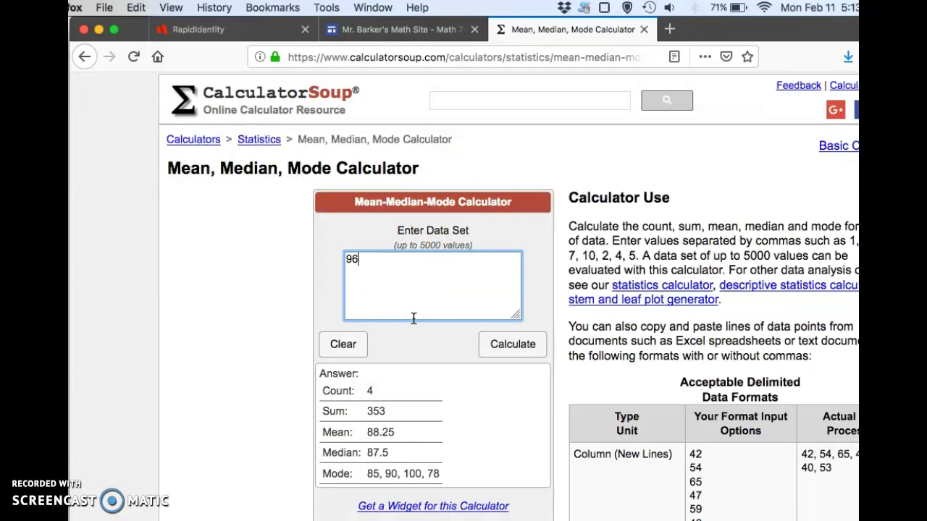
left_click(515, 355)
left_click(370, 281)
left_click_drag(351, 260, 358, 273)
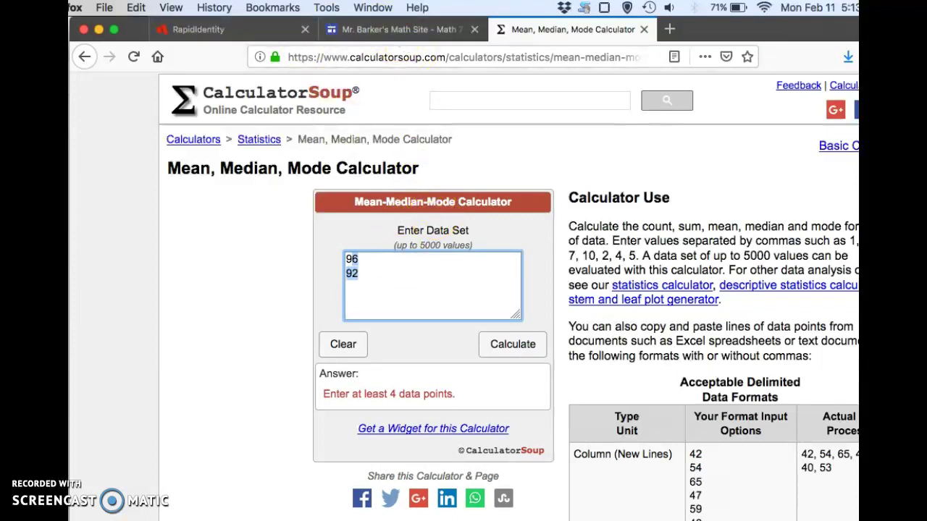
Switch to the report card template in Acrobat Reader and use Fill & Sign to enter 94 as the Math Mean
key("super+Tab")
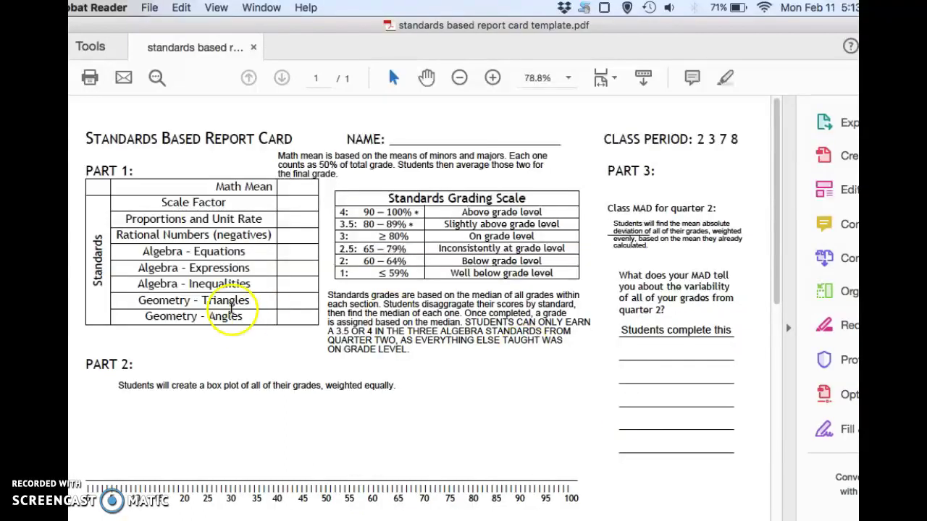
triple_click(301, 189)
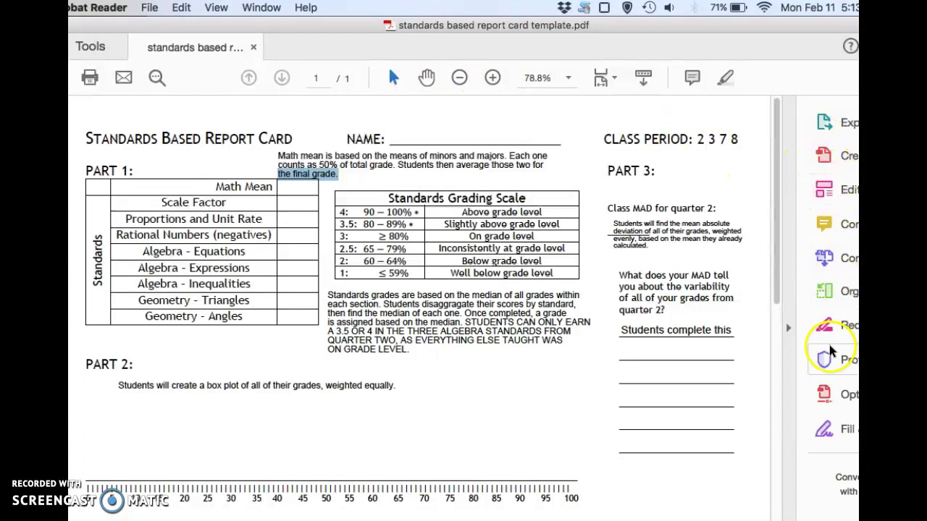
left_click(824, 429)
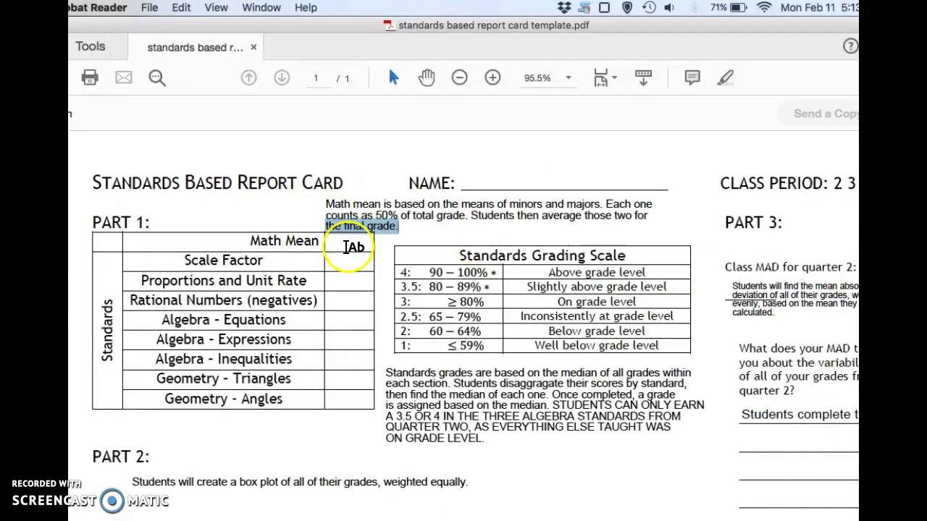
left_click(352, 243)
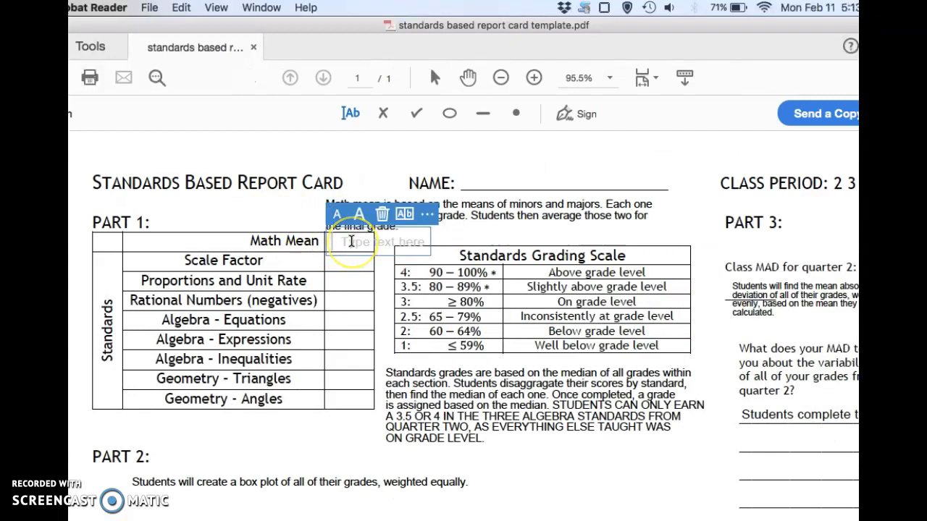
type("94")
Go from the Scale Factor cell to the grade report in Preview and examine the assignments' handwritten standard letters and percentages
left_click(347, 261)
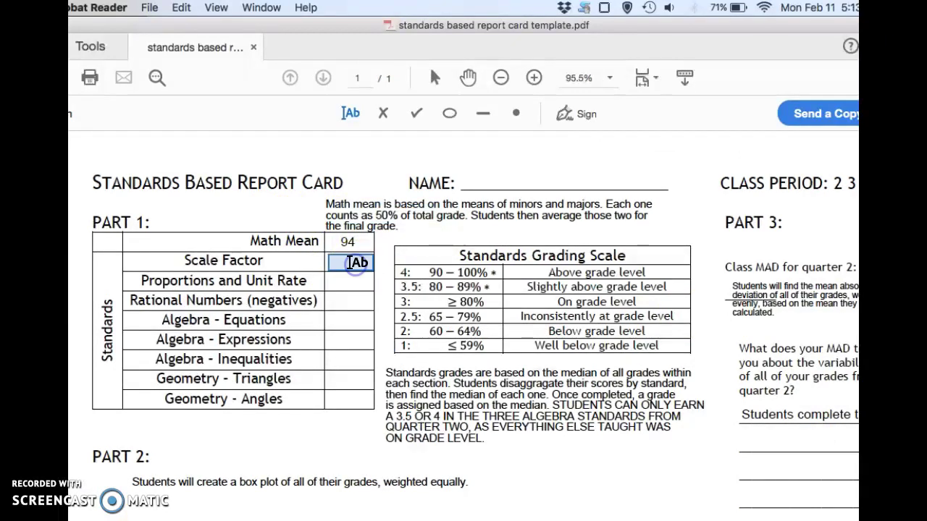
left_click(350, 265)
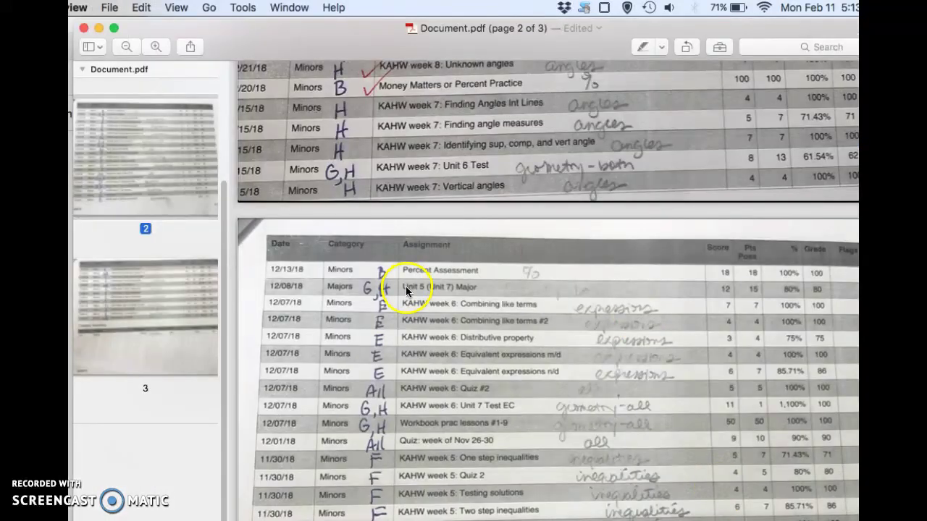
scroll(406, 292, "up", 4)
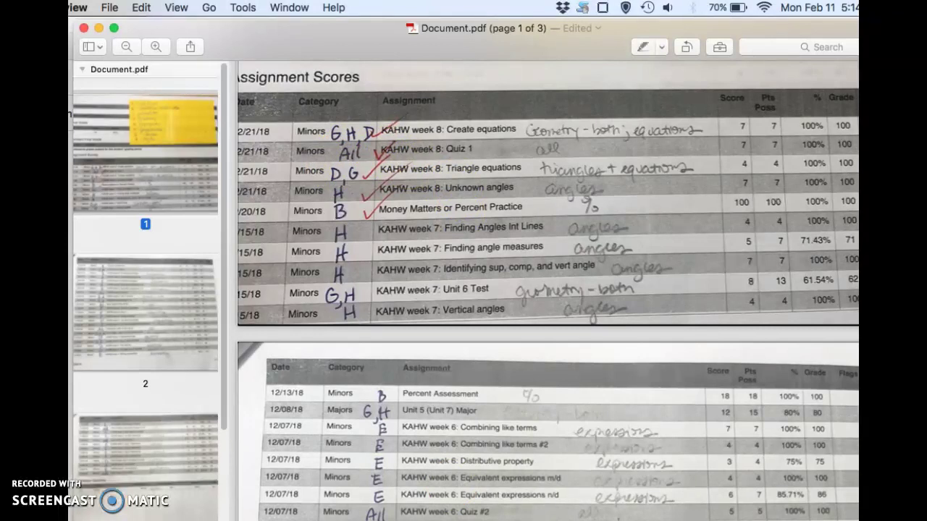
Back in the report card template, enter 90 for Scale Factor, 92 for Proportions and Unit Rate, and 89 for Rational Numbers
key("super+Tab")
left_click(330, 262)
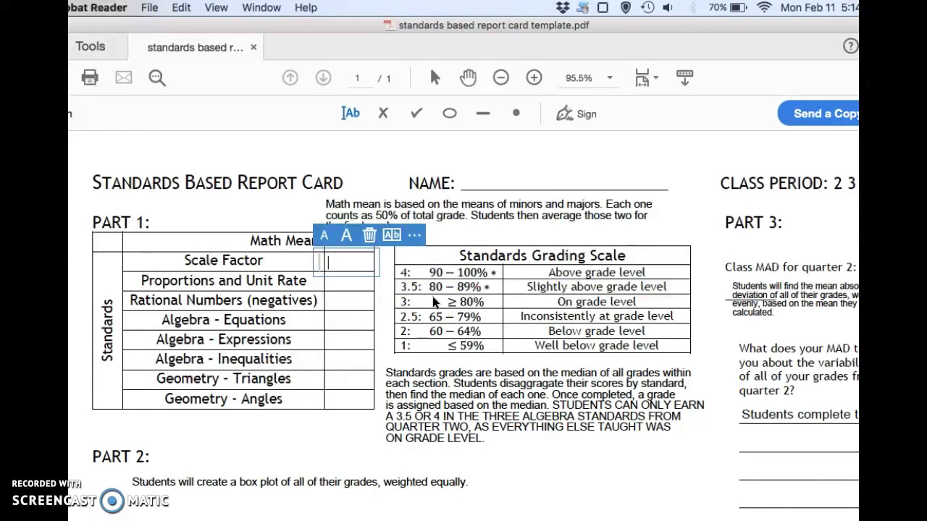
type("90")
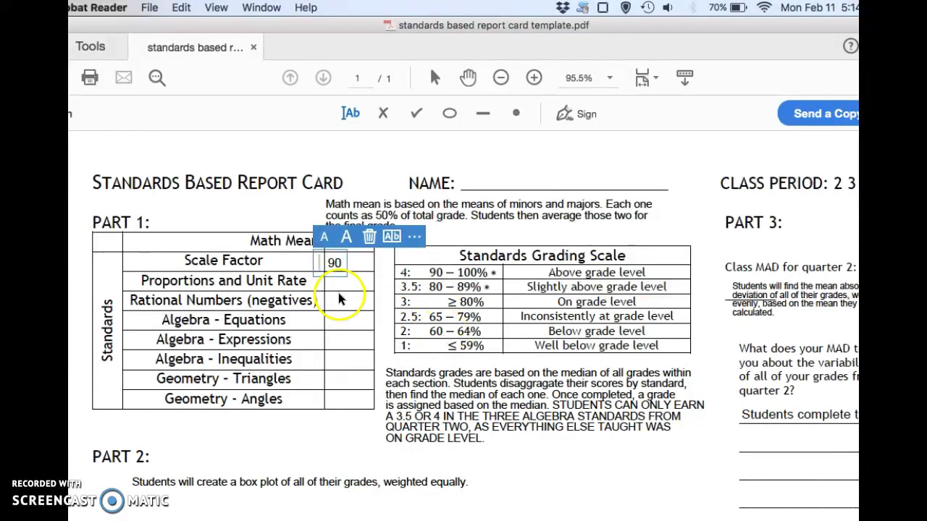
left_click(338, 282)
type("92")
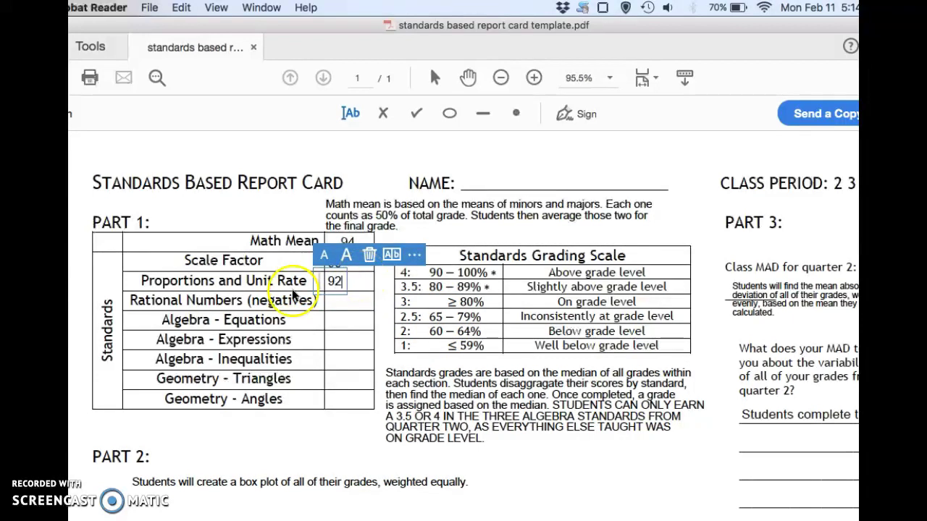
left_click(347, 300)
type("89")
Fill in the algebra standards with 95 for Equations, 96 for Expressions and 97 for Inequalities
left_click(331, 320)
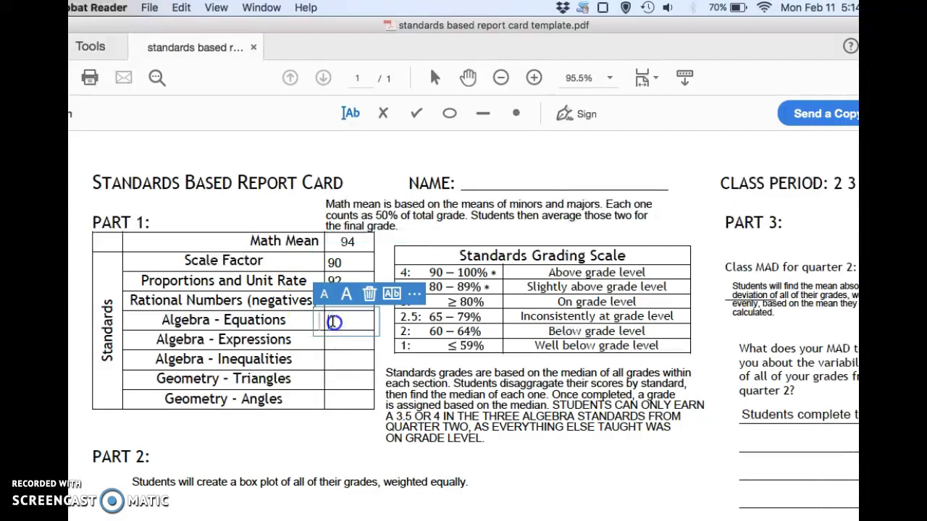
type("85")
left_click(331, 343)
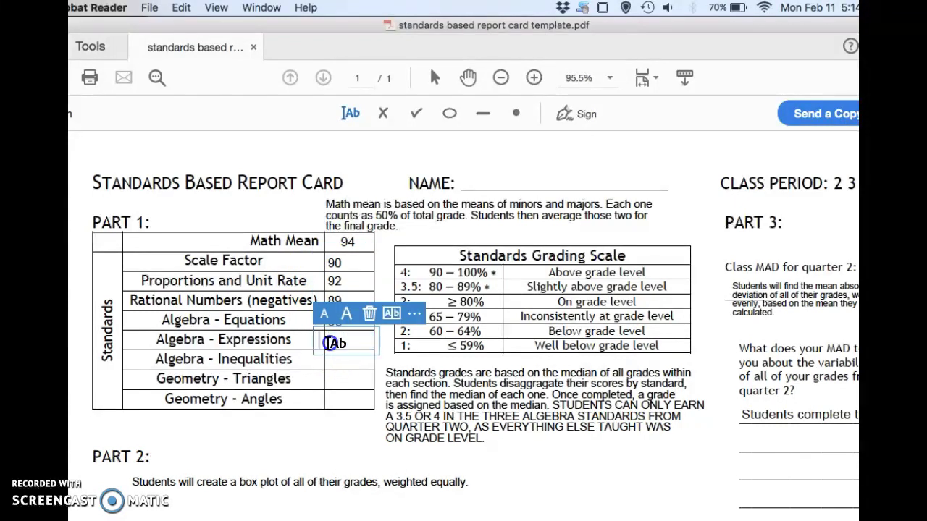
type("96")
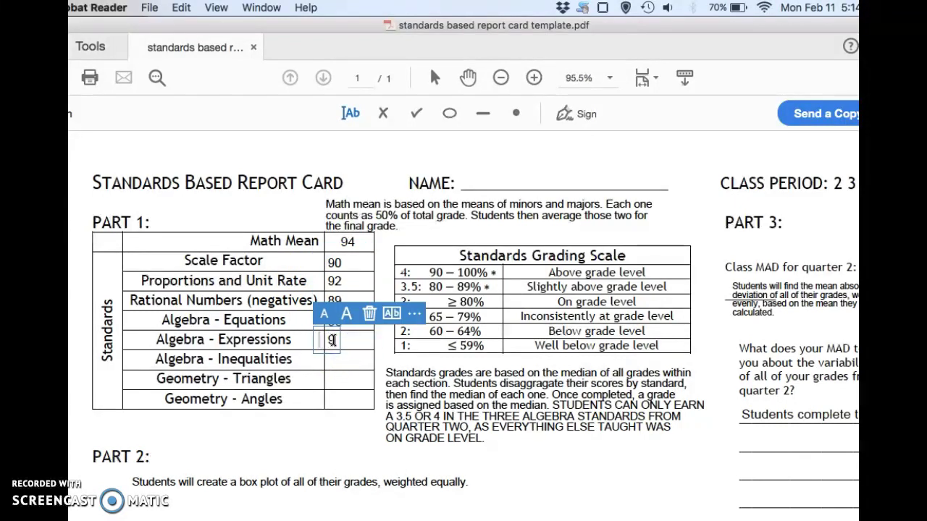
left_click(334, 360)
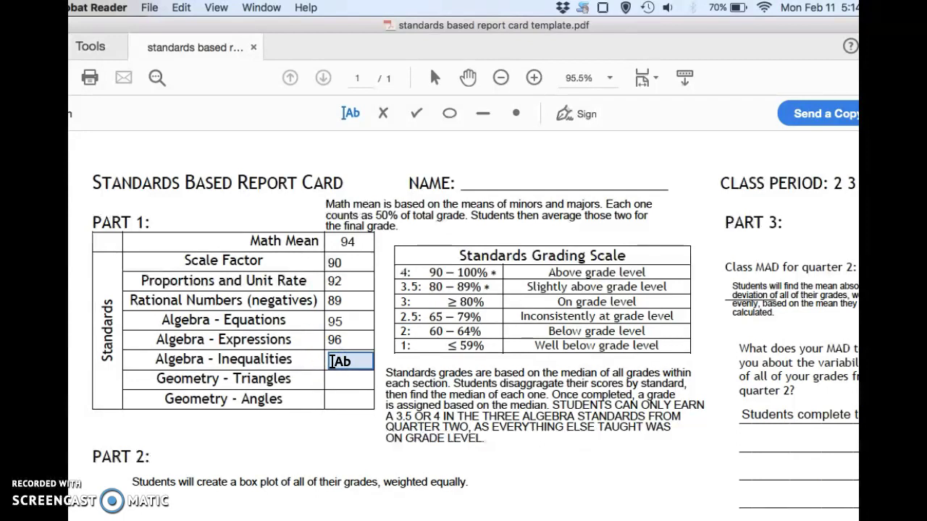
left_click(333, 361)
type("97")
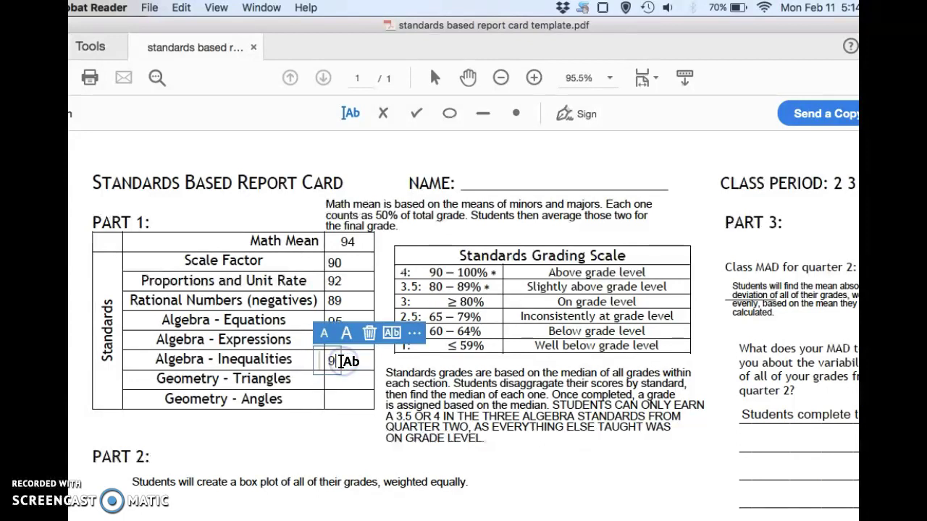
Fill in the geometry standards with 88 for Angles and 91 for Triangles
left_click(334, 380)
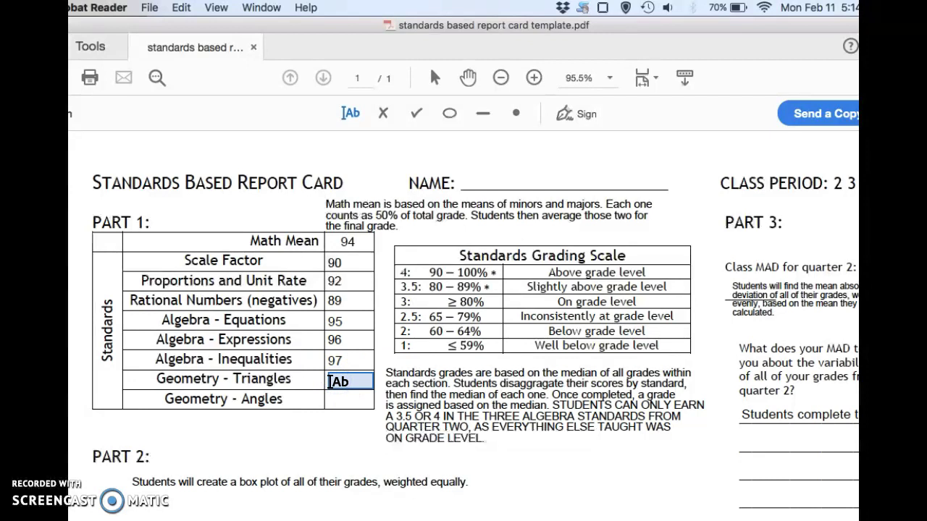
left_click(333, 397)
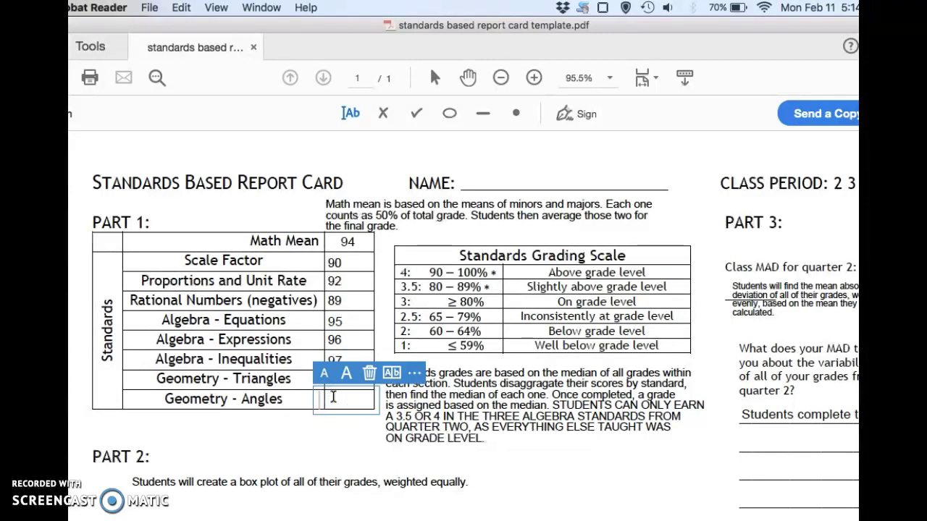
left_click(342, 395)
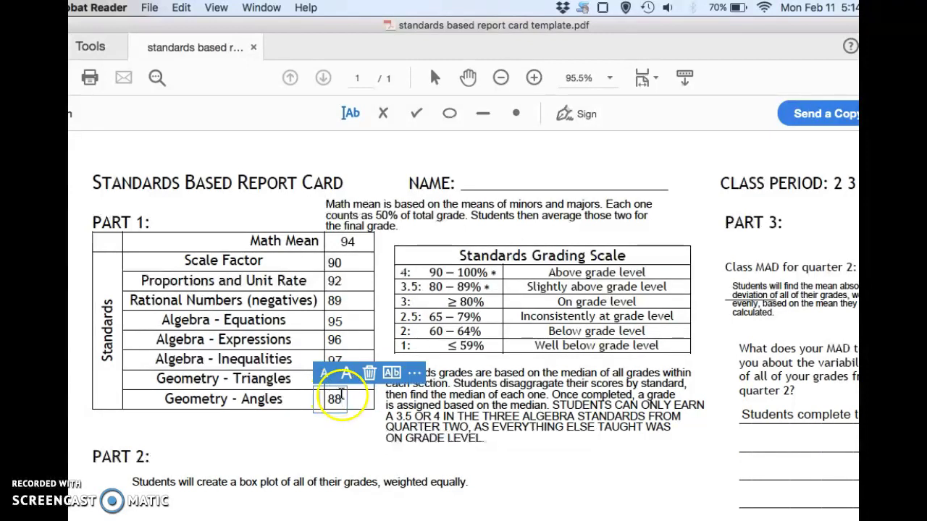
left_click(360, 439)
left_click(341, 387)
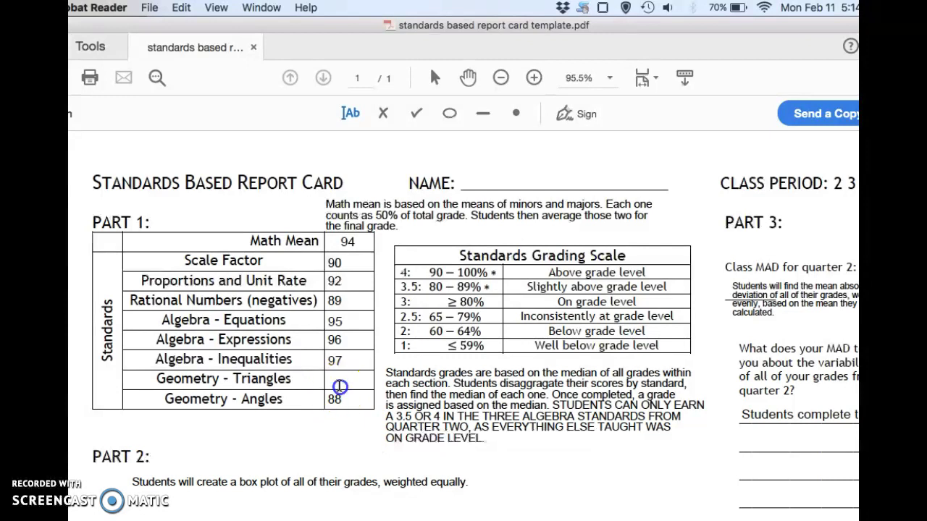
left_click(364, 335)
left_click(343, 377)
type("91")
Add the standards grade ", 3" after the scores in the Scale Factor and Proportions and Unit Rate rows
left_click(347, 262)
left_click(349, 262)
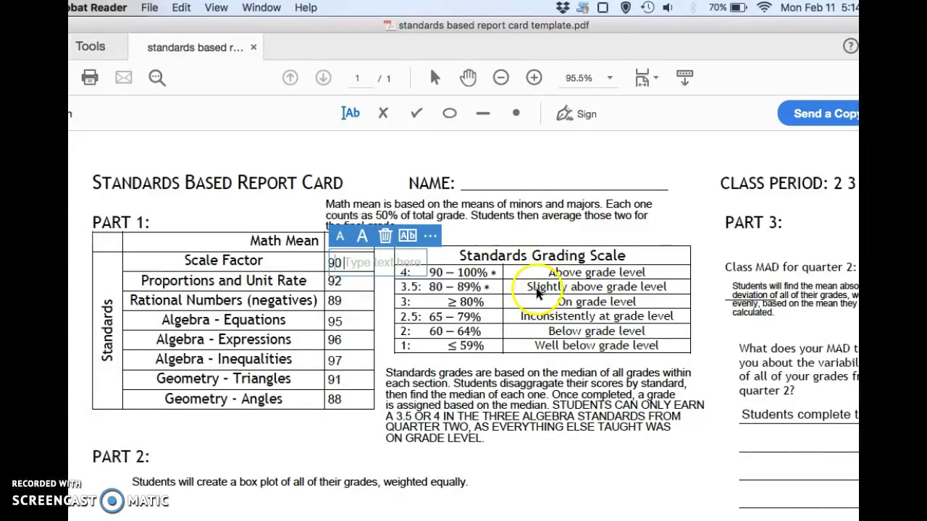
type(", 3")
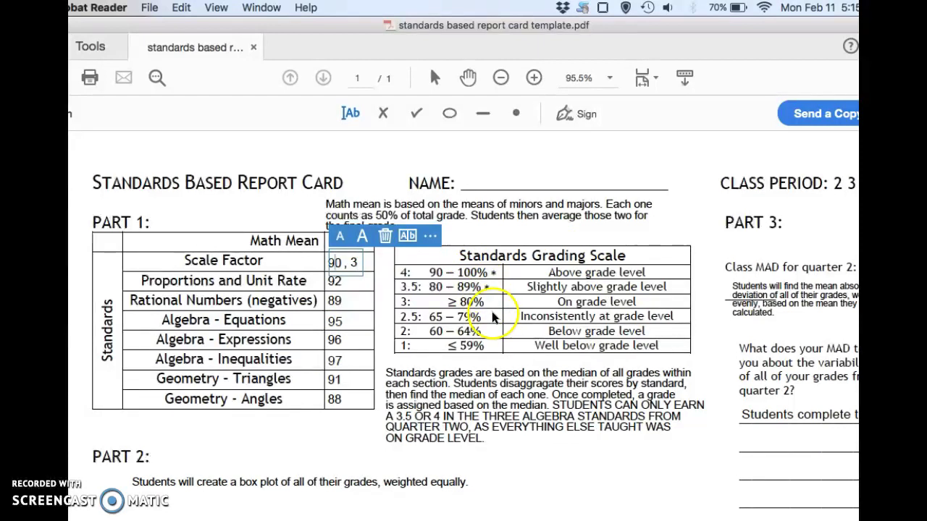
left_click(352, 283)
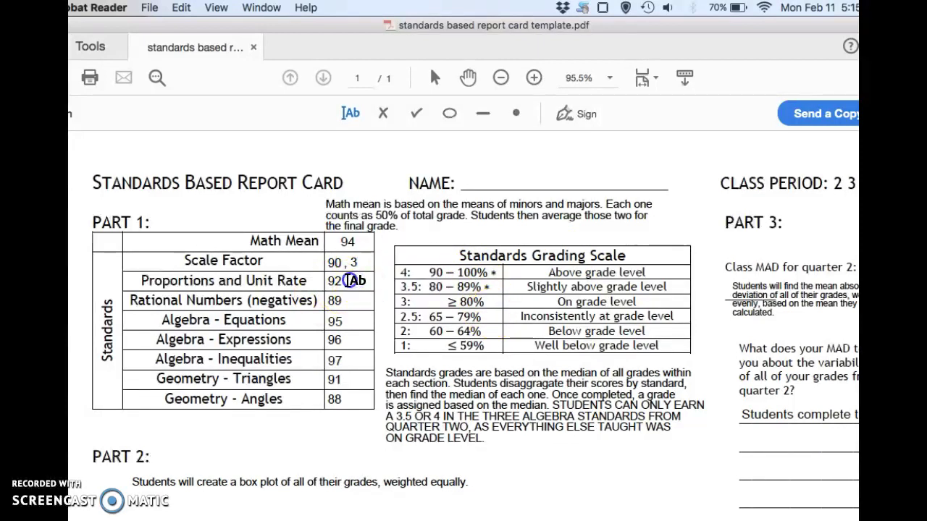
left_click(348, 281)
type("3")
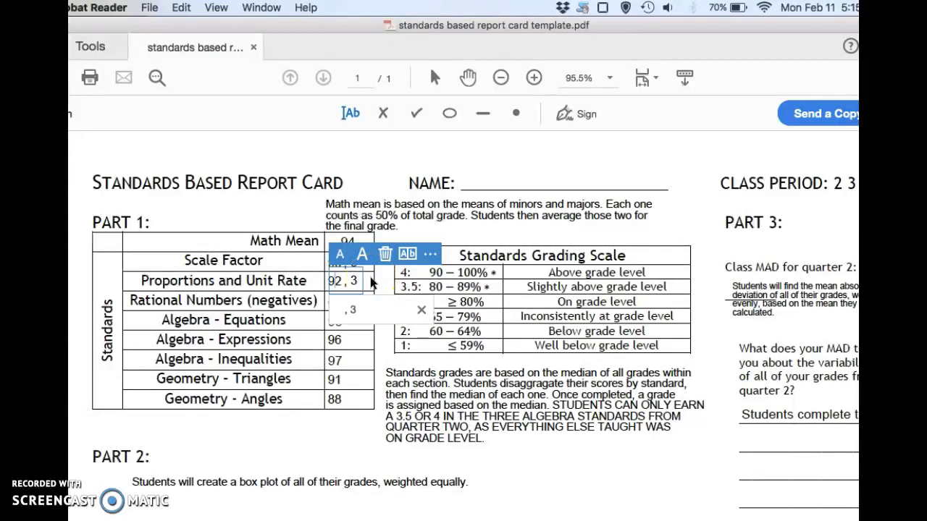
Add the standards grade ", 3" after the Rational Numbers (negatives) score
left_click(279, 300)
left_click(353, 303)
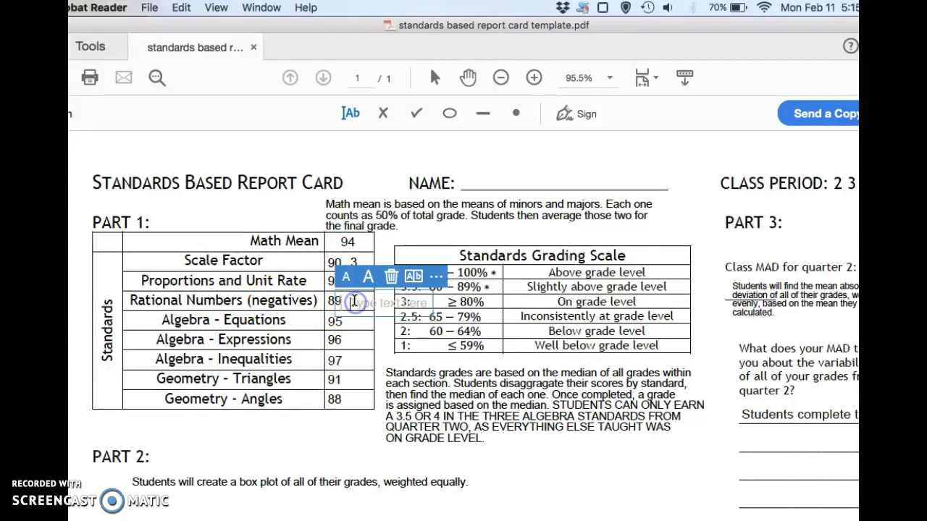
type(", 3")
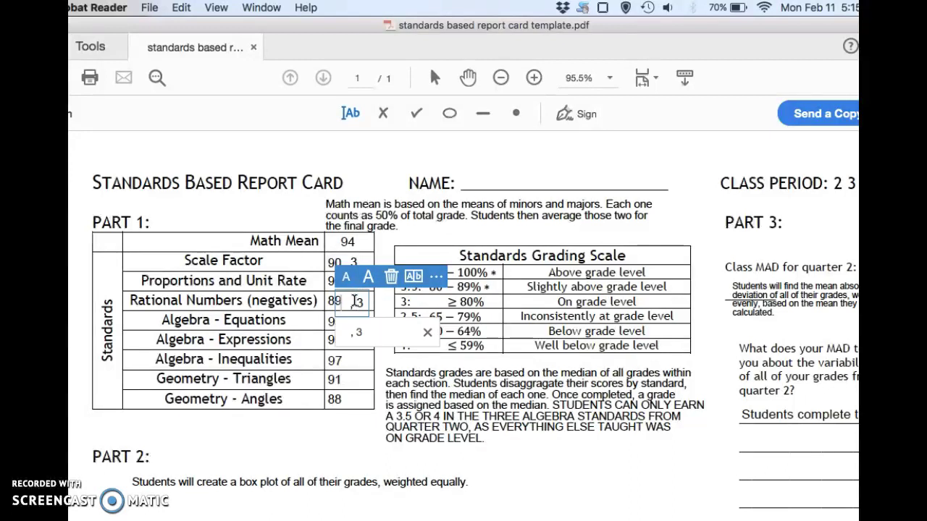
Add the standards grade 4 after the Algebra - Equations score
left_click(327, 325)
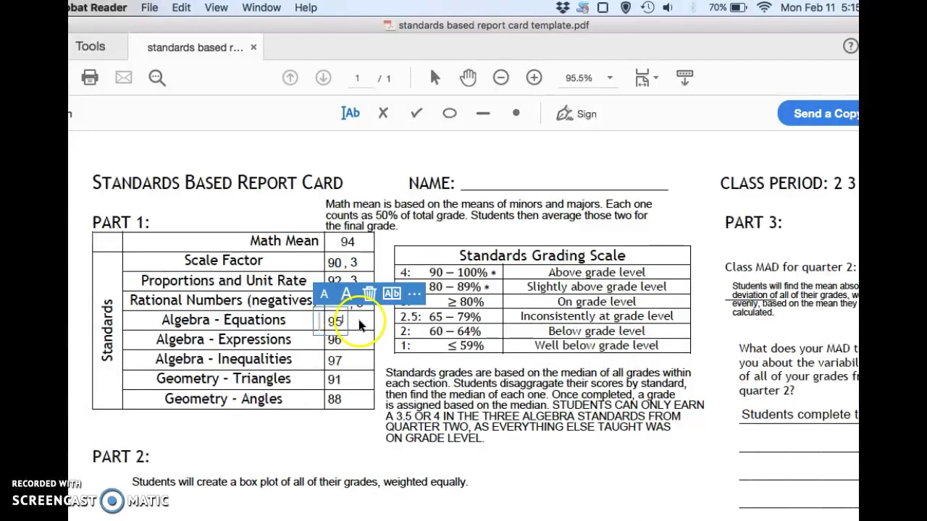
left_click(356, 325)
left_click(348, 325)
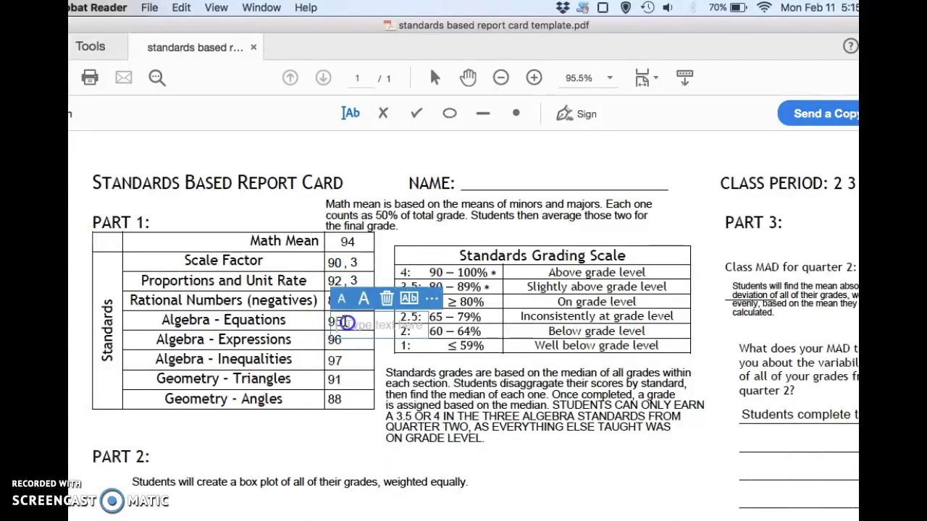
left_click(331, 323)
left_click(344, 323)
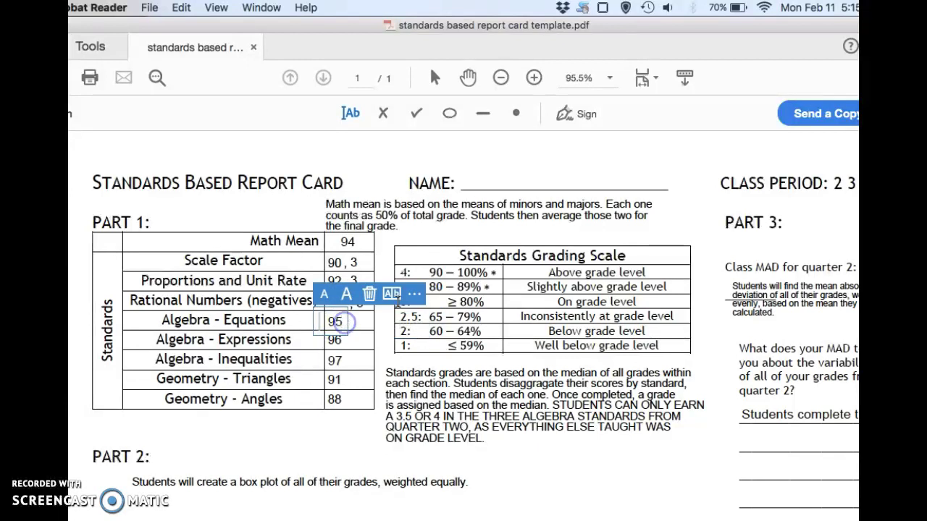
left_click(484, 277)
left_click(362, 325)
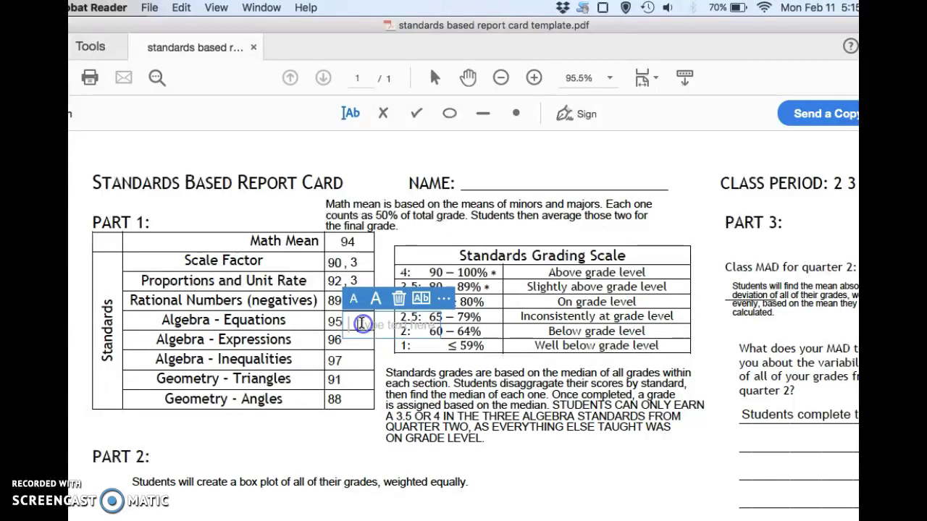
Add the standards grade 4 after the Algebra - Expressions and Algebra - Inequalities scores
left_click(348, 342)
left_click(357, 337)
left_click(360, 342)
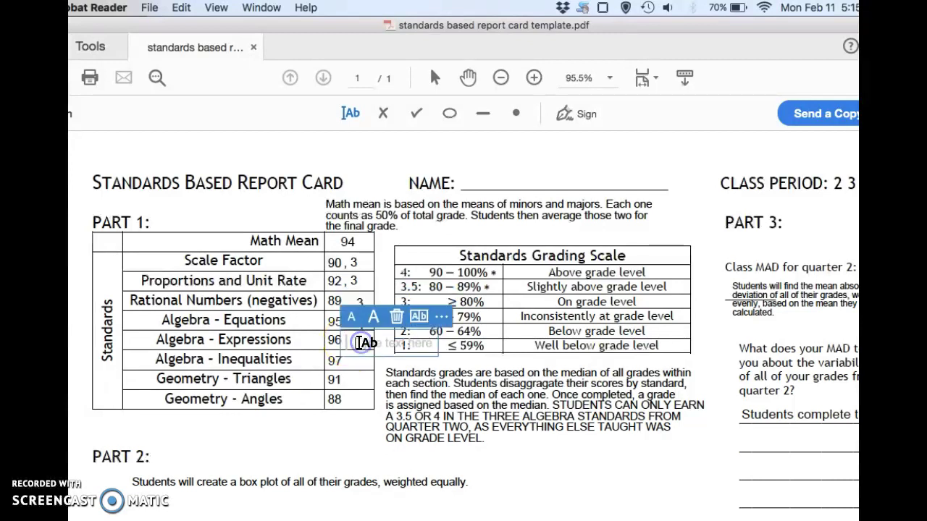
type("4")
left_click(363, 365)
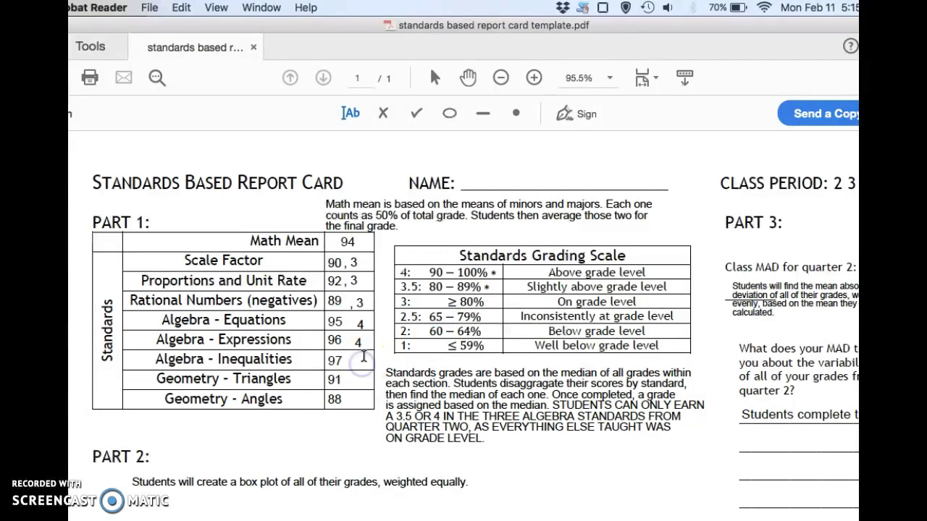
left_click(360, 363)
type("4")
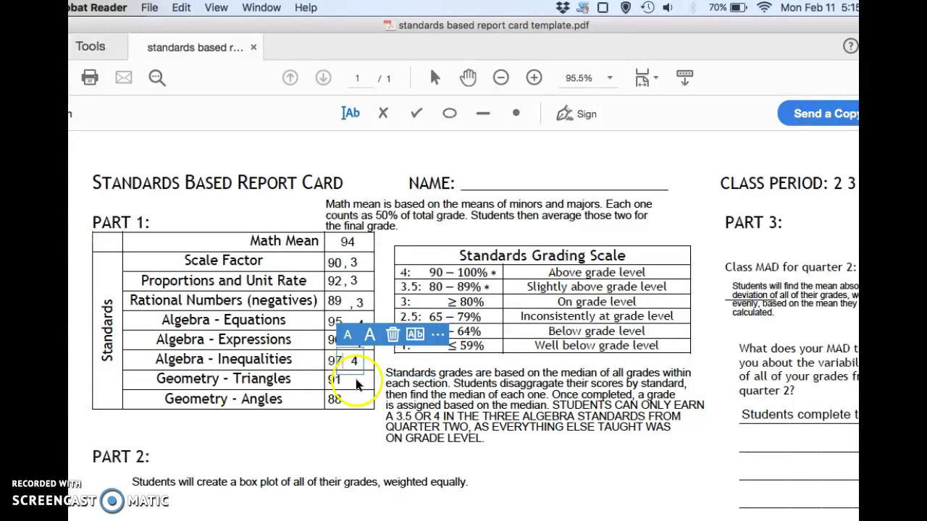
Add the standards grade 3 after the Geometry - Triangles and Geometry - Angles scores
left_click(354, 379)
left_click(353, 380)
type("3")
left_click(355, 400)
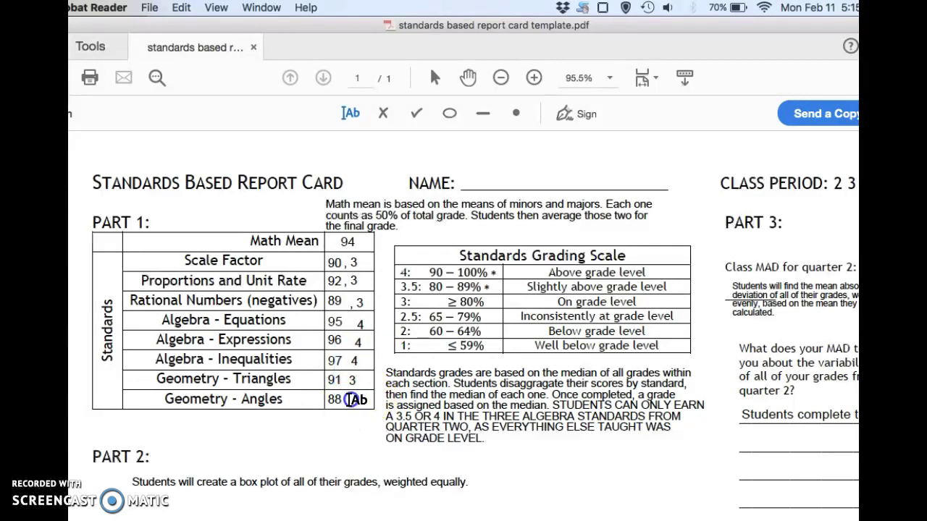
left_click(354, 400)
type("3")
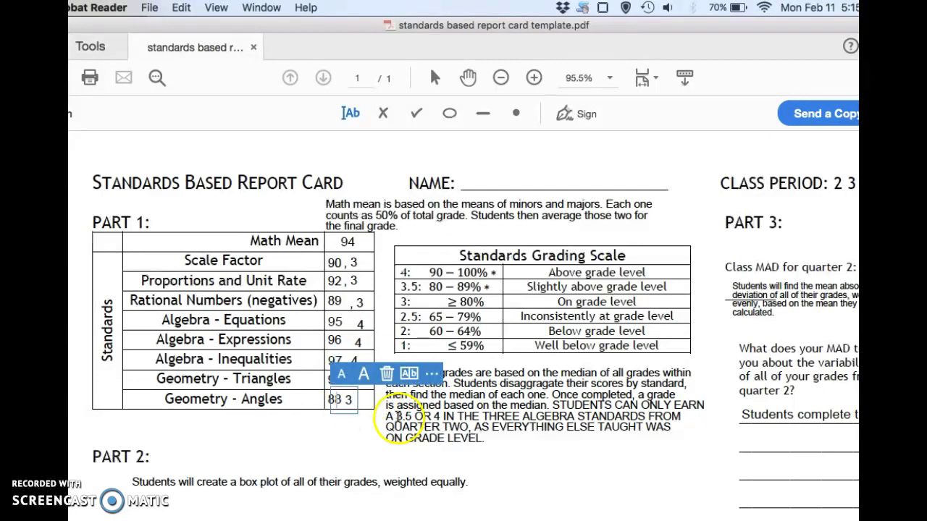
left_click(341, 440)
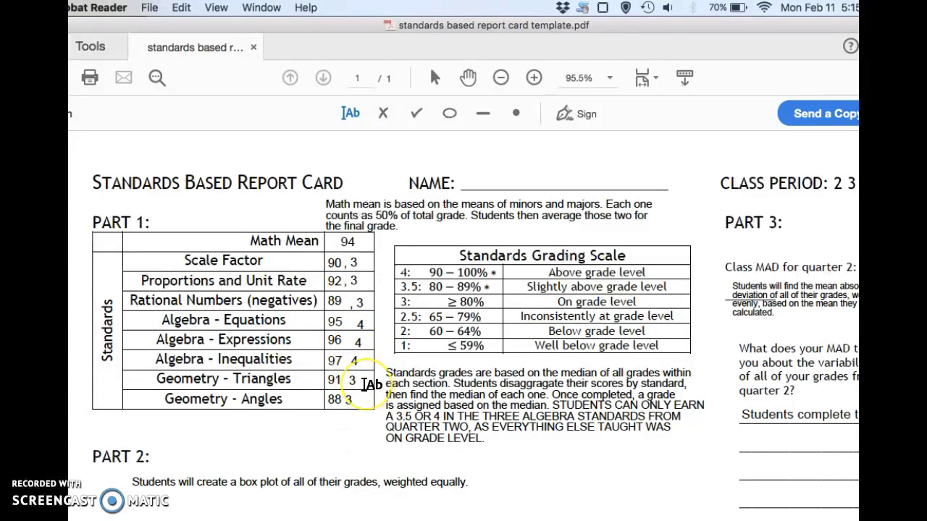
Fill in the report card's name line with the sample text "Example Model Student"
left_click(467, 182)
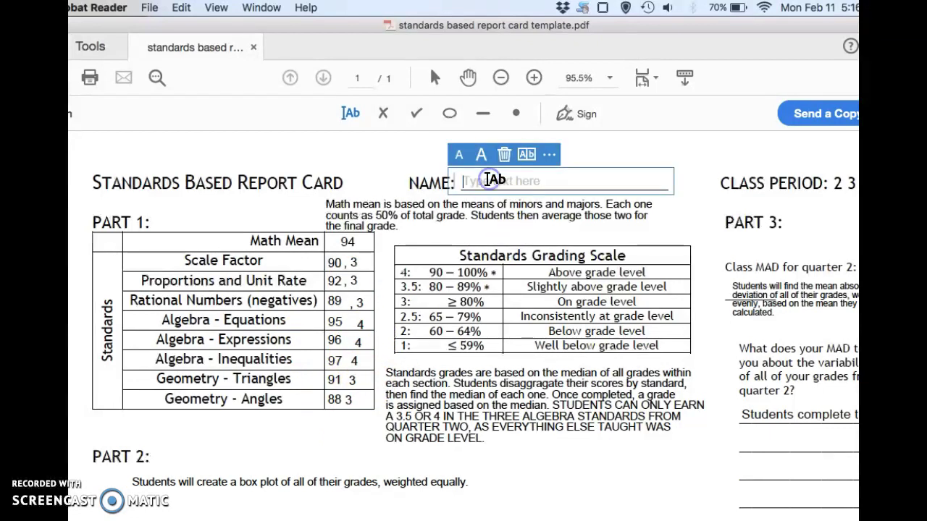
type("Example Model Student")
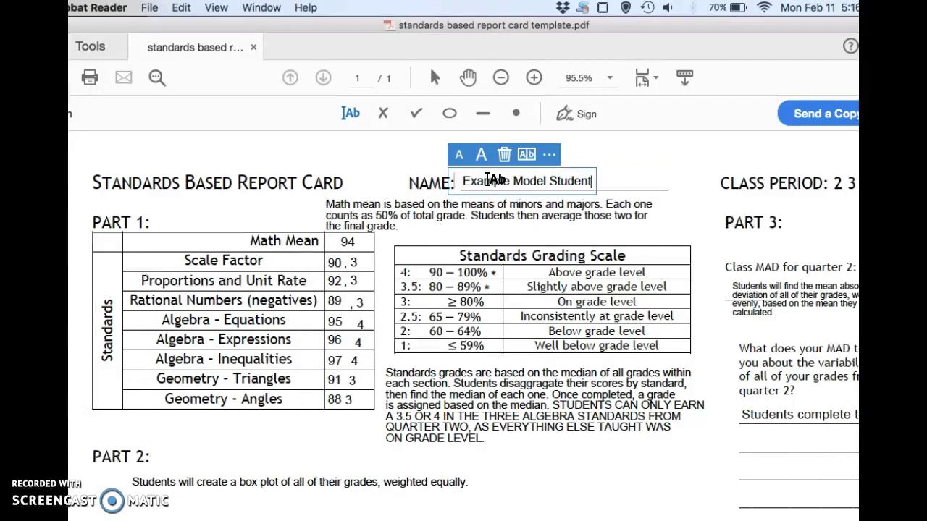
scroll(491, 496, "down", 5)
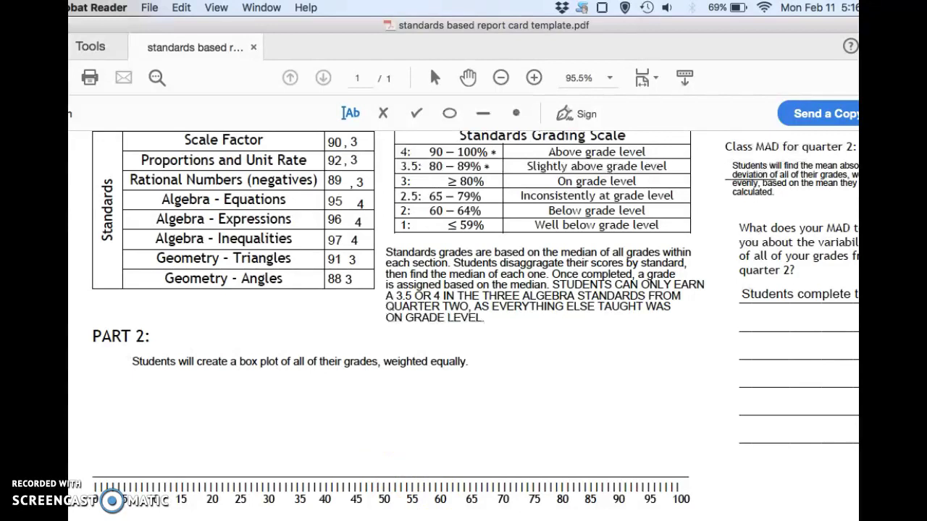
Bring up the Document.pdf grade report and the Firefox calculator page, narrowing both windows to sit side by side
key("super+Tab")
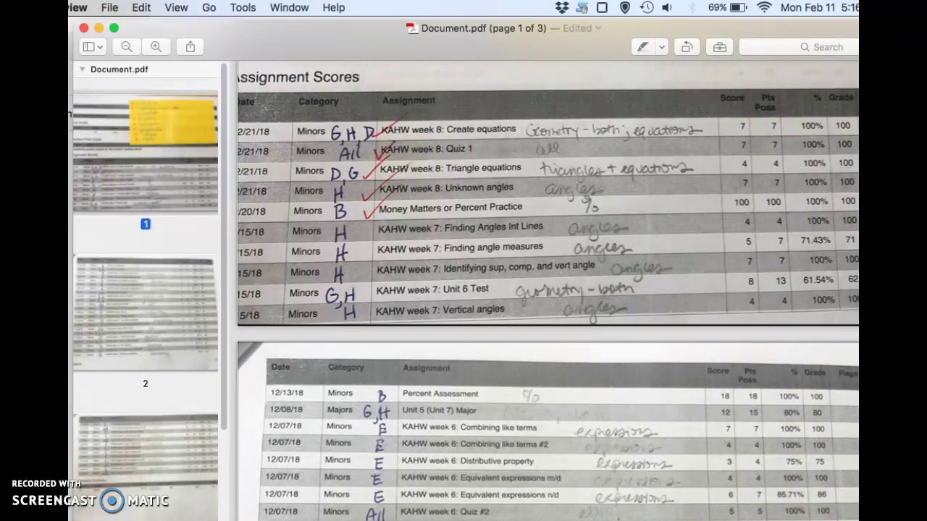
left_click_drag(859, 368, 576, 345)
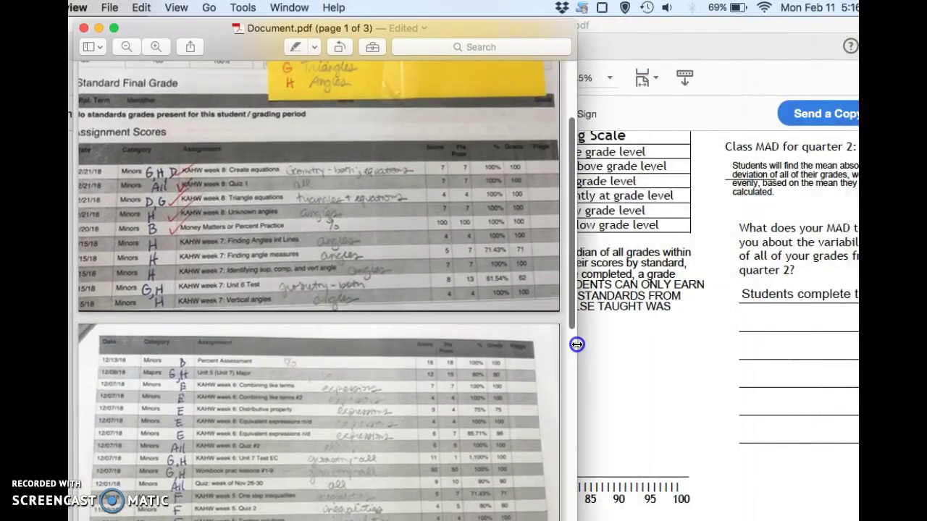
key("super+Tab")
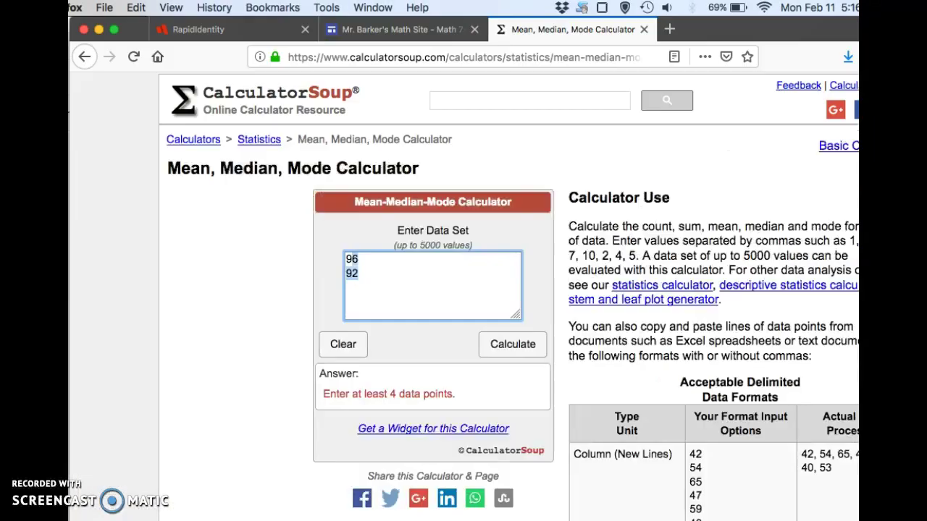
left_click_drag(69, 239, 407, 238)
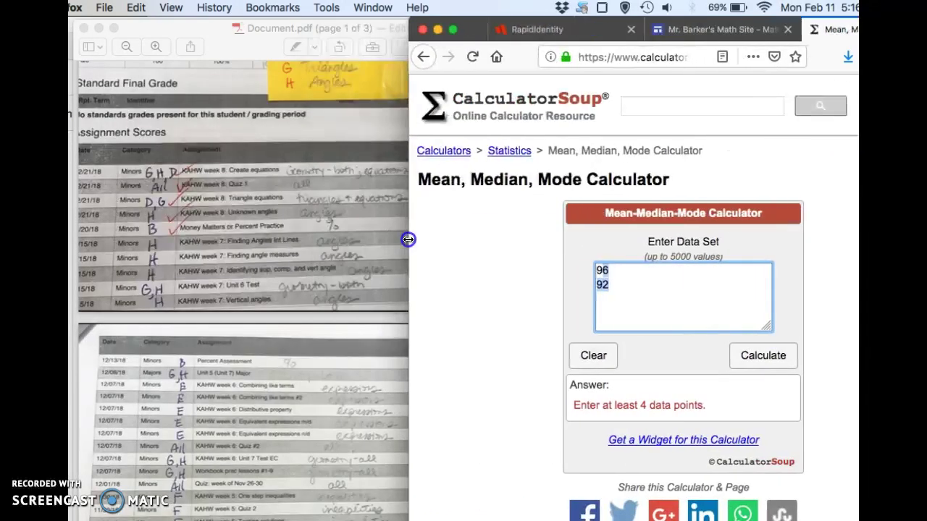
Open the 5 Number Summary Calculator from the math site's report card links and make its data entry box taller
left_click(701, 30)
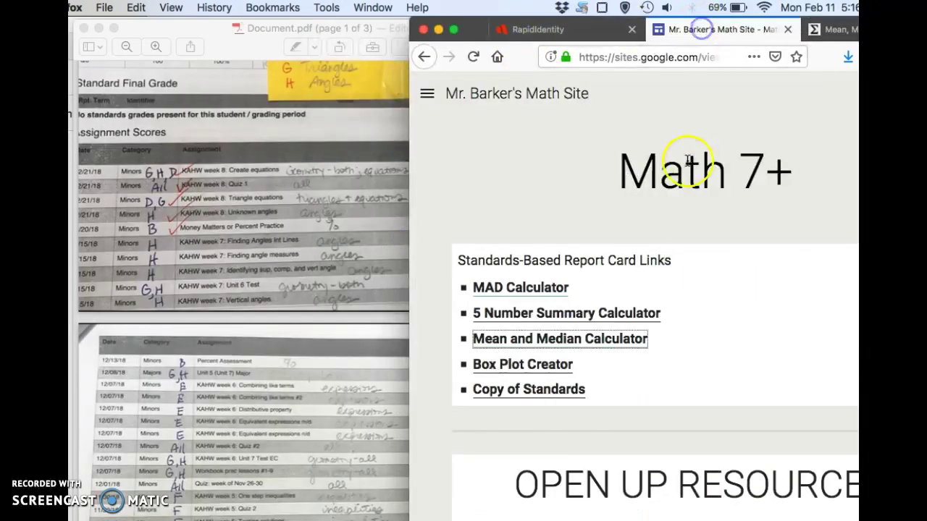
left_click(590, 313)
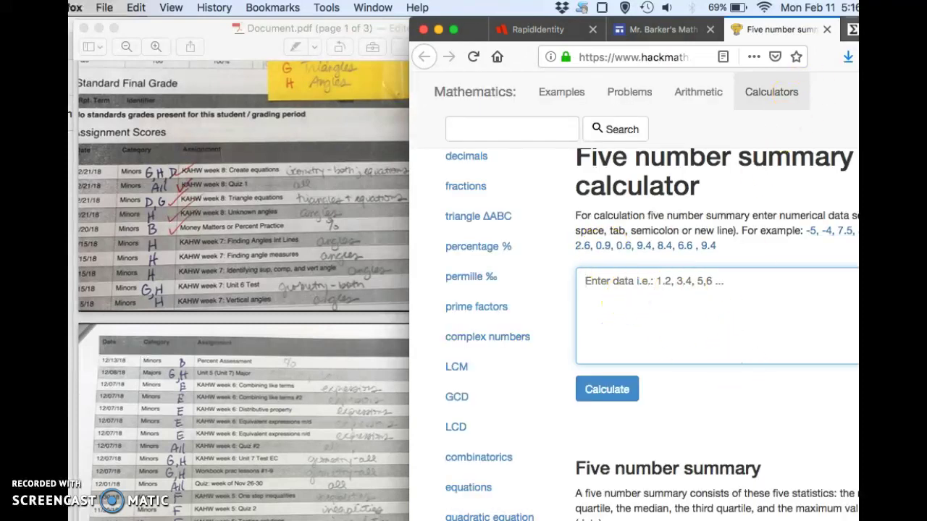
left_click_drag(479, 36, 232, 36)
left_click_drag(726, 362, 727, 516)
Move the calculator window and the grade report apart so the report's Grade column is readable beside the data entry box
left_click_drag(235, 31, 626, 11)
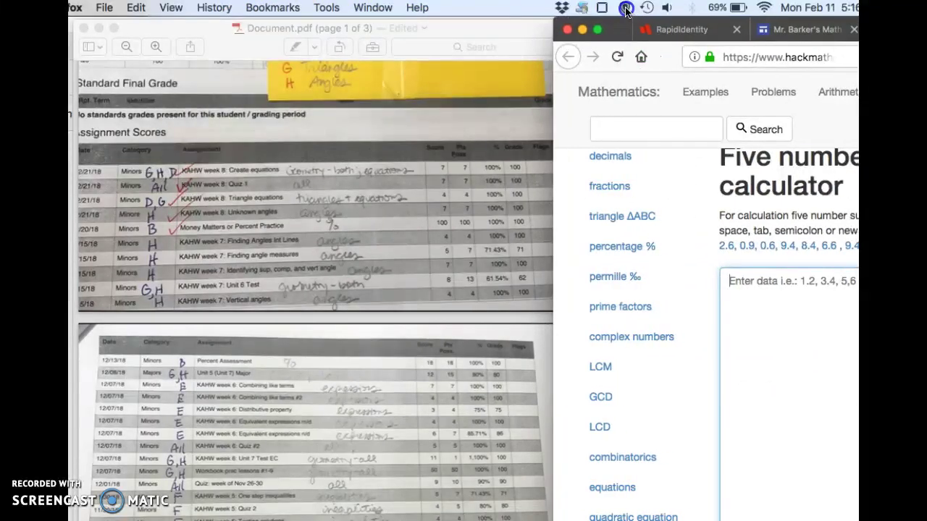
left_click(201, 29)
left_click_drag(201, 29, 126, 27)
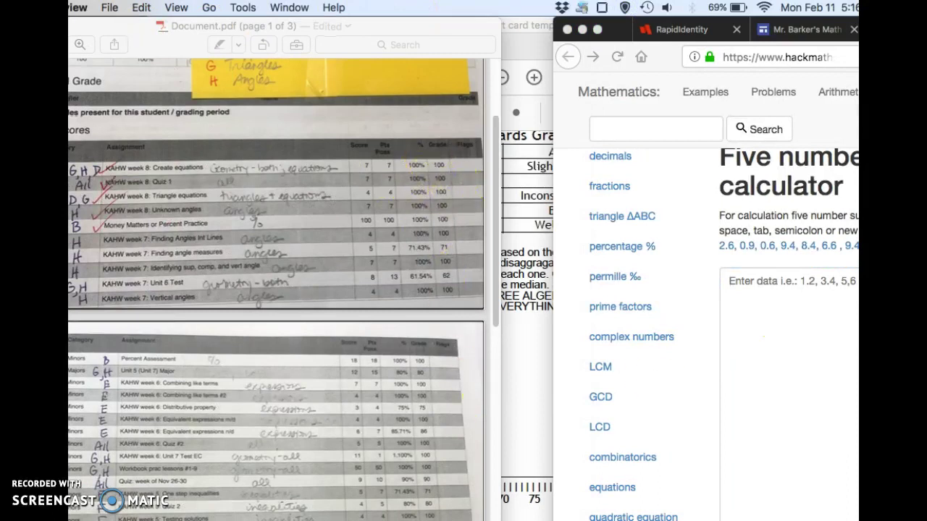
Enter the first page's grades in the data set, one per line: eight 100s, 62 and 71
left_click(784, 276)
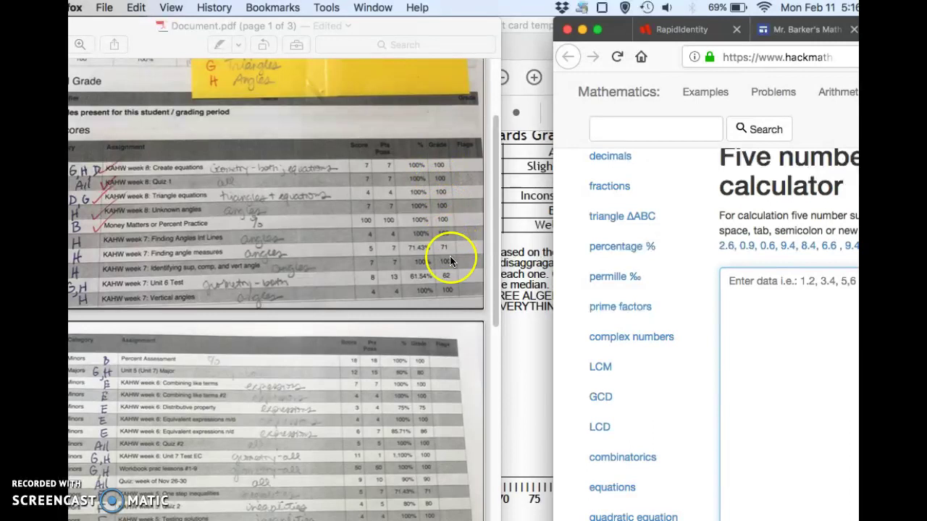
left_click(782, 280)
type("100")
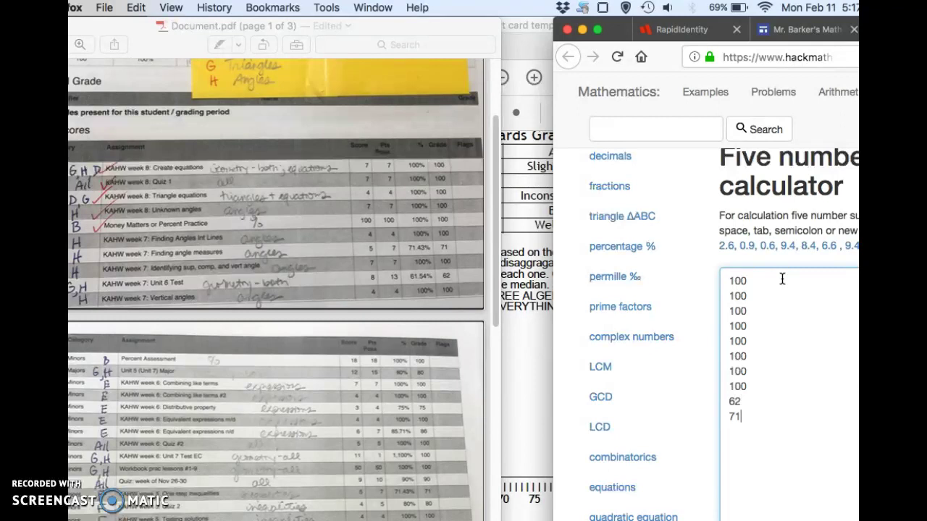
Add the second page's grades from Percent Assessment through the Nov 26-30 classwork, ending with 71, 80, 100, 86, 100 and 100
scroll(410, 430, "down", 5)
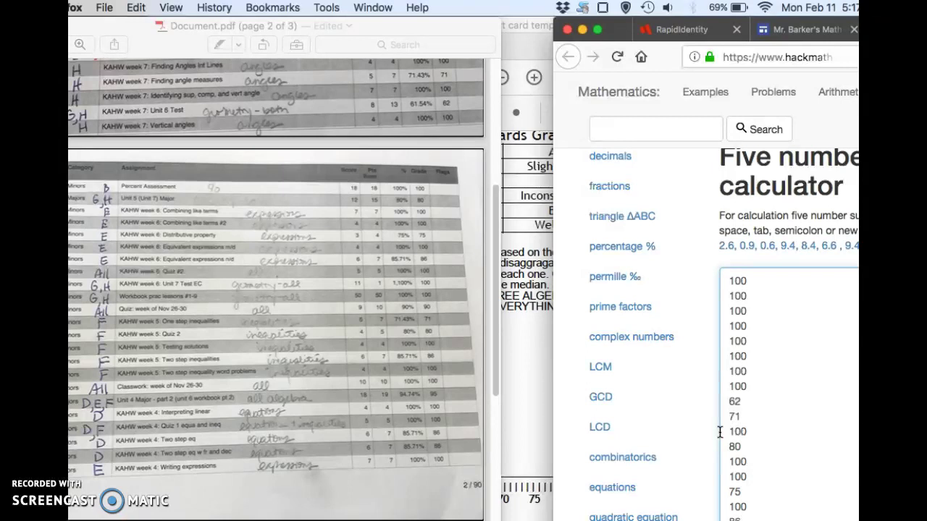
scroll(761, 422, "down", 3)
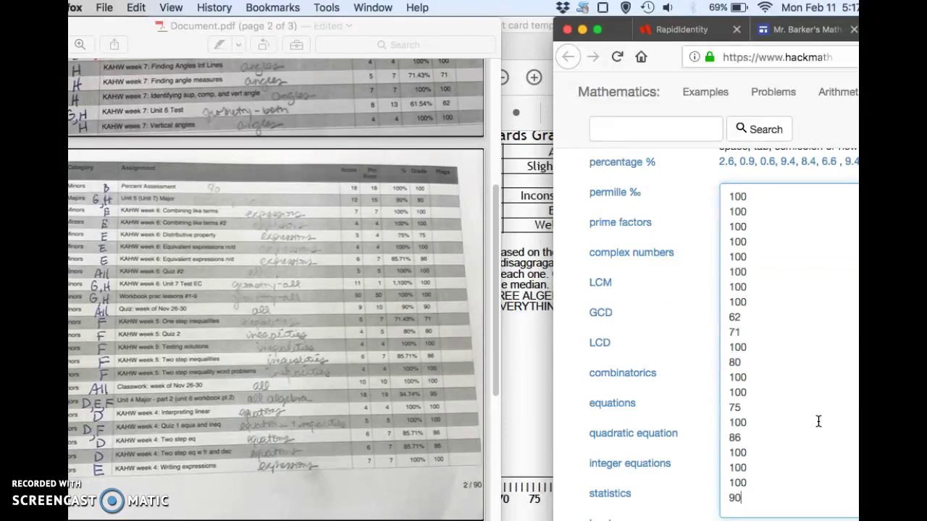
key("Return")
type("71")
key("Return")
type("80")
key("Return")
type("100")
key("Return")
type("86")
key("Return")
type("100")
key("Return")
type("100")
key("Return")
Add the rest of the second page's grades, from Unit 4 Major through Writing expressions: 95, 100, 100, 86, 86 and 100
type("95")
key("Return")
type("100")
key("Return")
type("100")
key("Return")
type("86")
key("Return")
type("86")
key("Return")
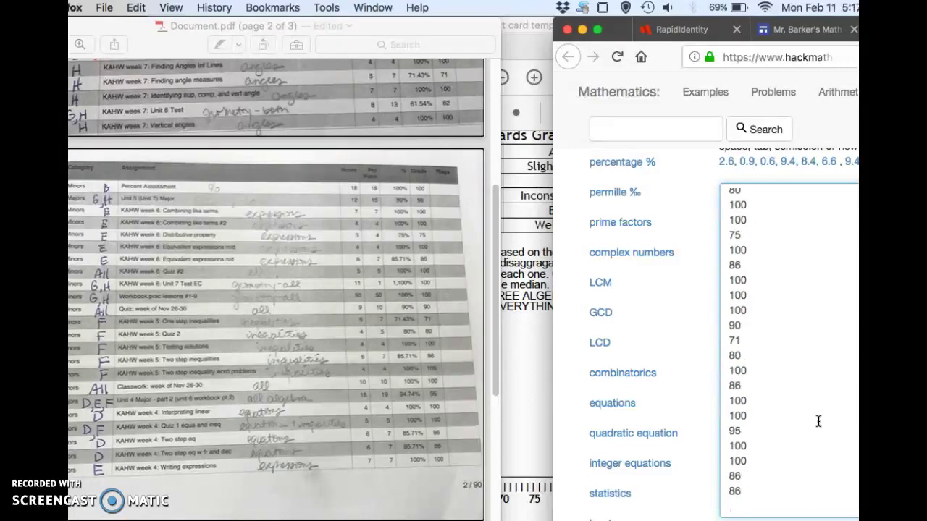
type("100")
key("Return")
Add the third page's first seven grades to the data set: 100, 100, 100, 89, 90, 100 and 77
scroll(398, 421, "down", 5)
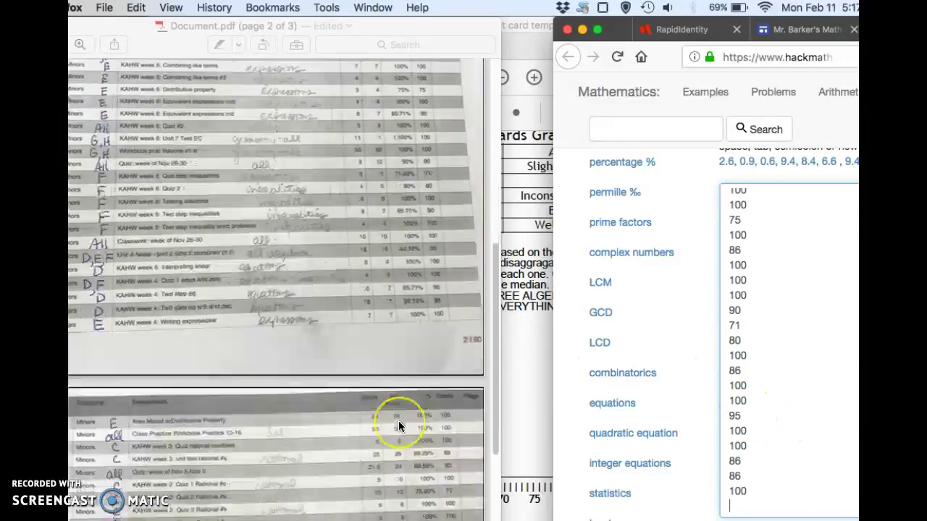
scroll(398, 421, "down", 1)
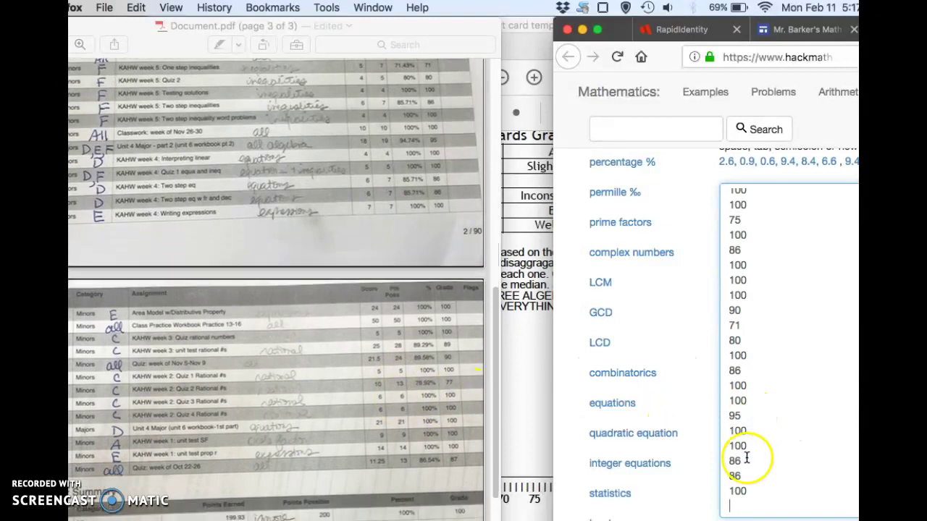
type("100")
key("Return")
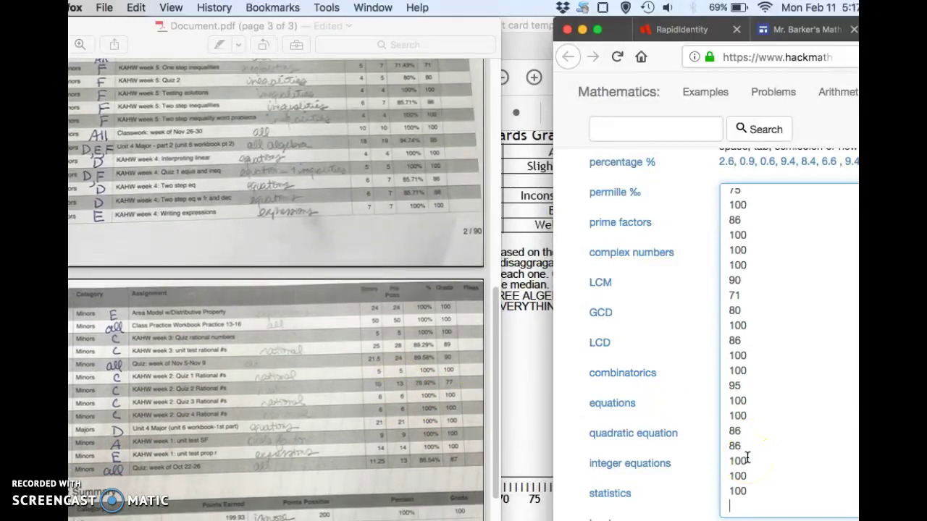
type("100")
key("Return")
type("89")
key("Return")
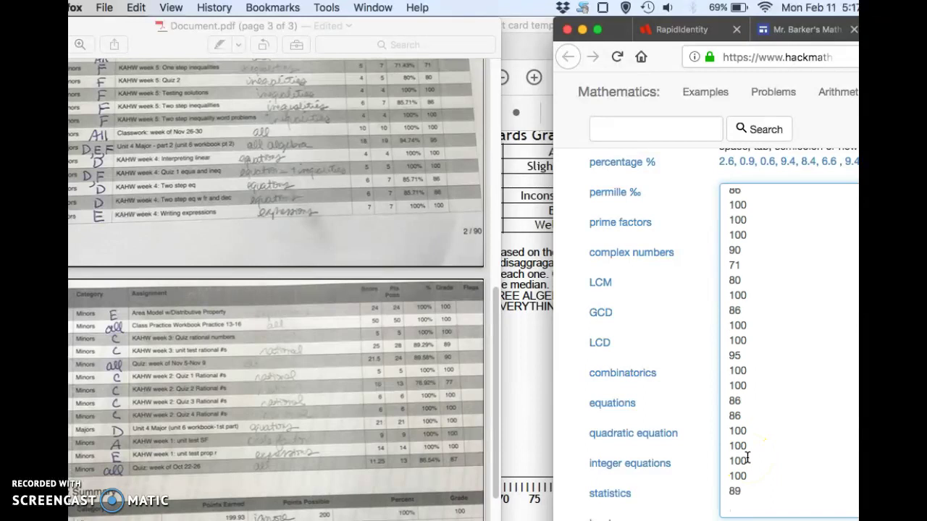
type("90")
key("Return")
type("100")
key("Return")
type("77")
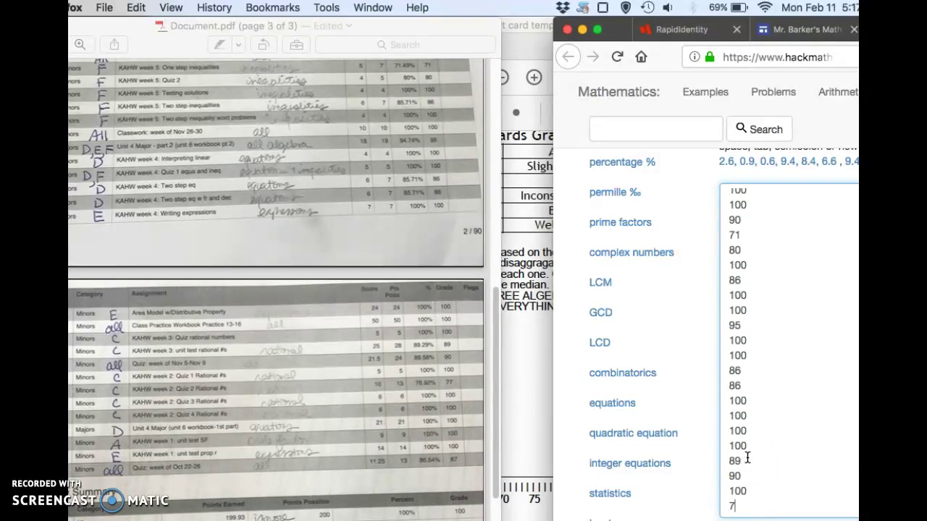
key("Return")
Complete the data set with the third page's remaining grades: five 100s and 87
type("100")
key("Return")
type("100")
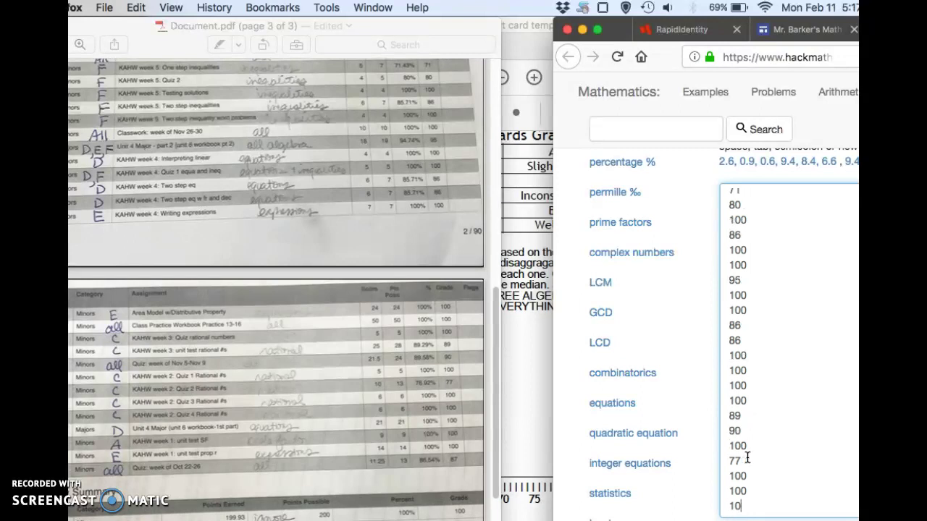
key("Return")
type("100")
key("Return")
type("100")
key("Return")
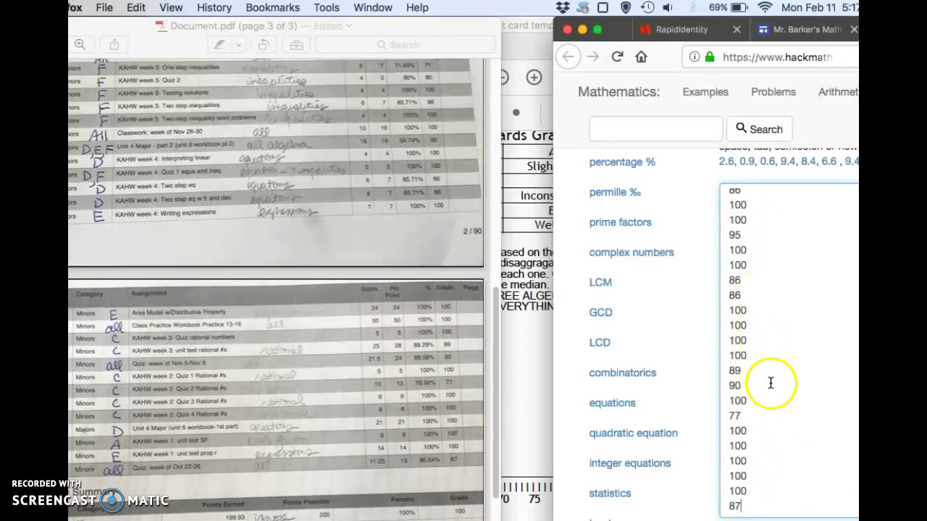
Calculate the five number summary of all entered grades and show the minimum, quartiles, median and maximum
left_click_drag(626, 33, 575, 35)
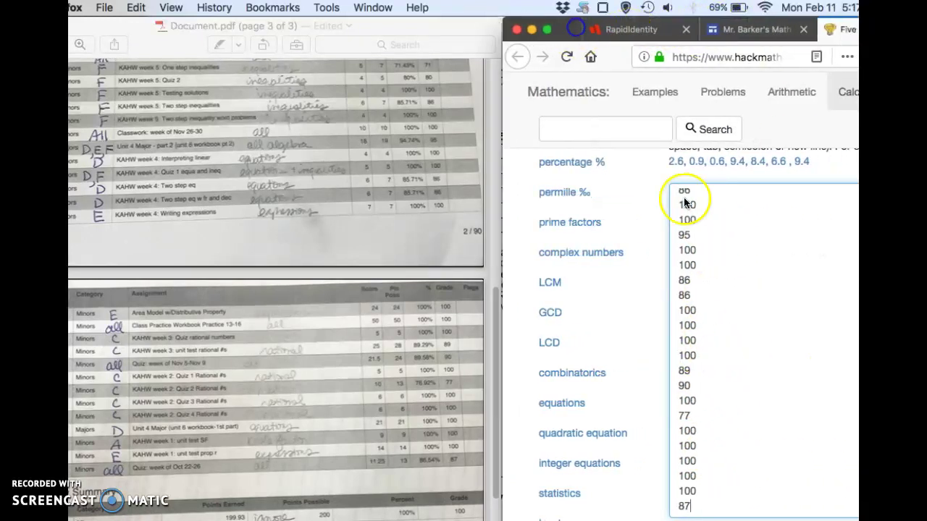
scroll(708, 388, "up", 1)
scroll(709, 388, "up", 5)
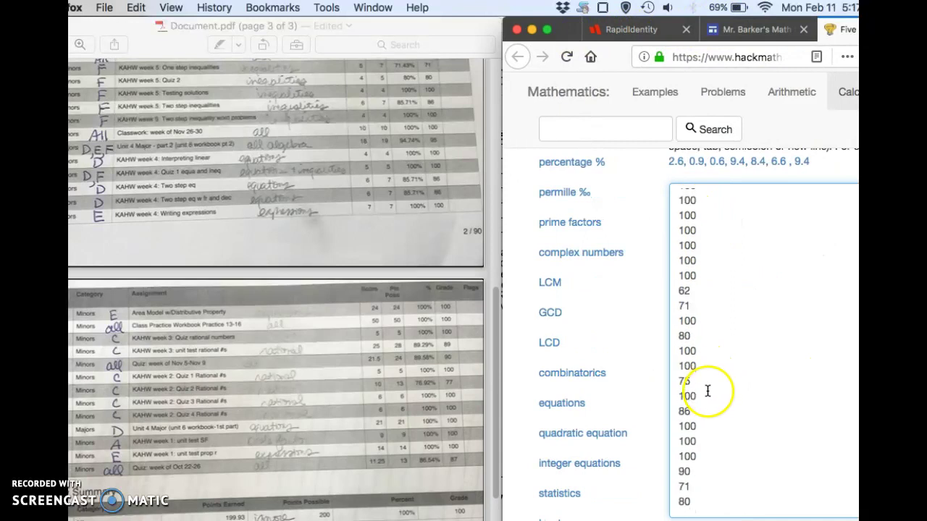
scroll(709, 391, "down", 1)
scroll(708, 392, "down", 4)
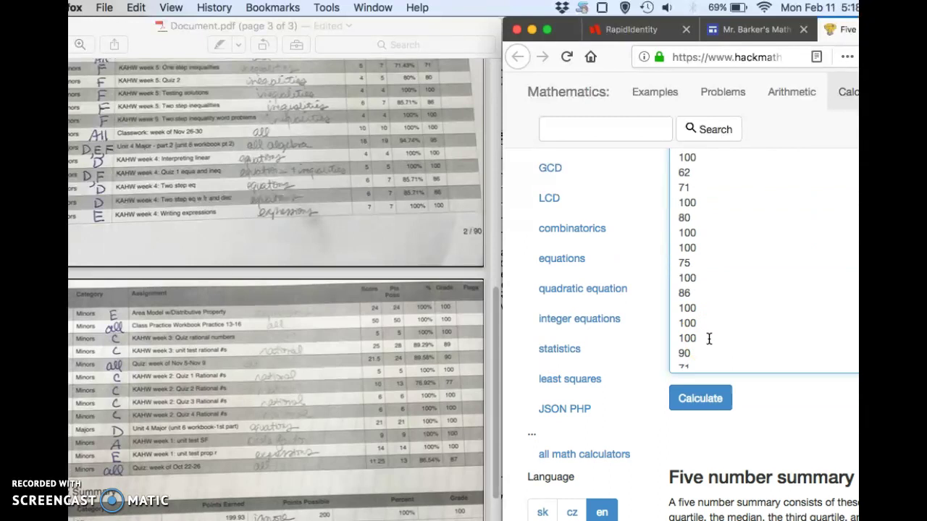
left_click(700, 399)
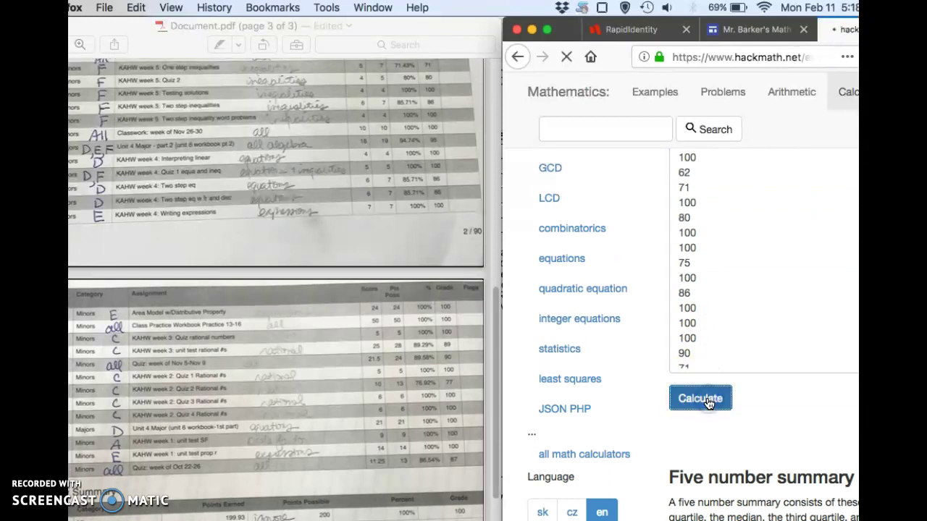
scroll(811, 285, "down", 3)
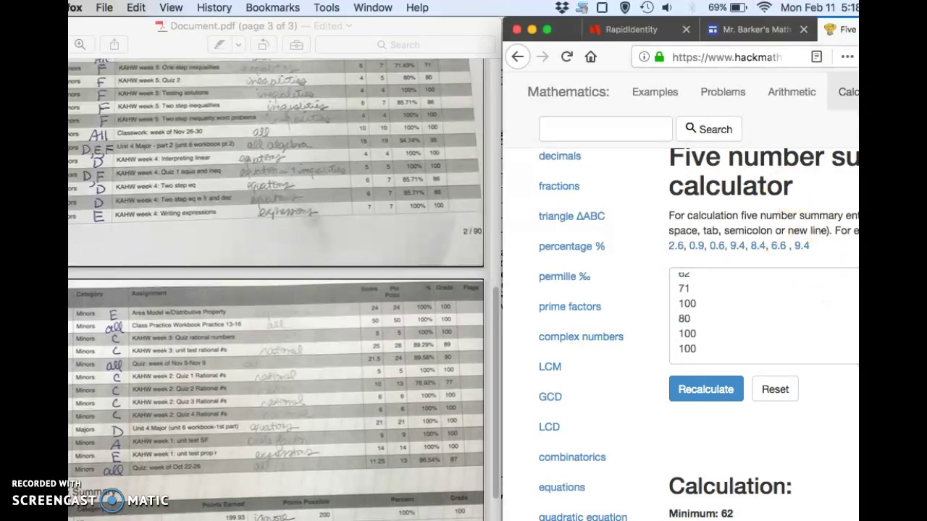
left_click_drag(569, 29, 284, 32)
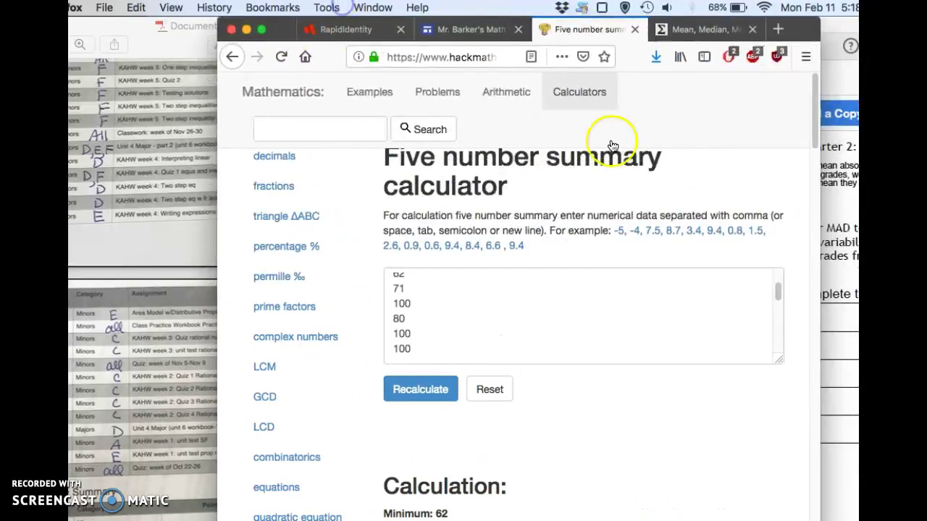
left_click_drag(816, 145, 812, 186)
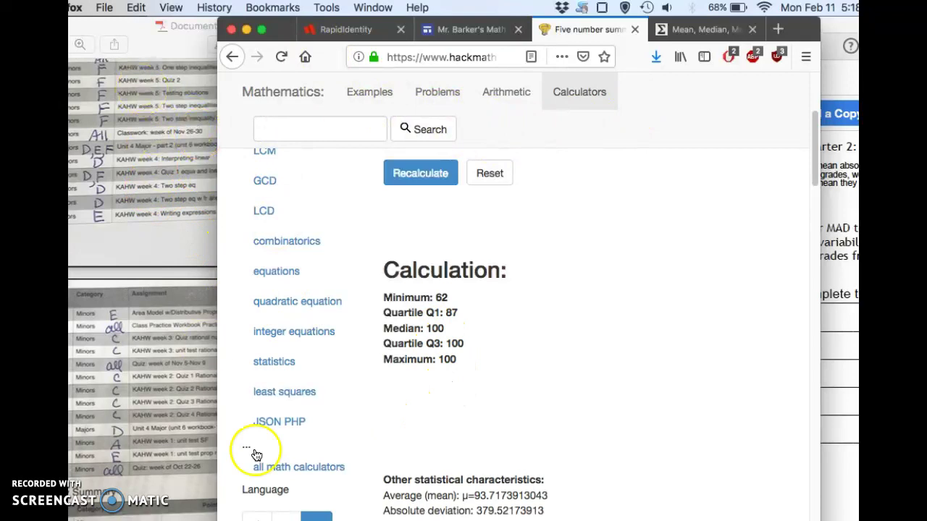
Switch to the report card template and check the Part 2 box plot against the calculator's five number summary
key("super+Tab")
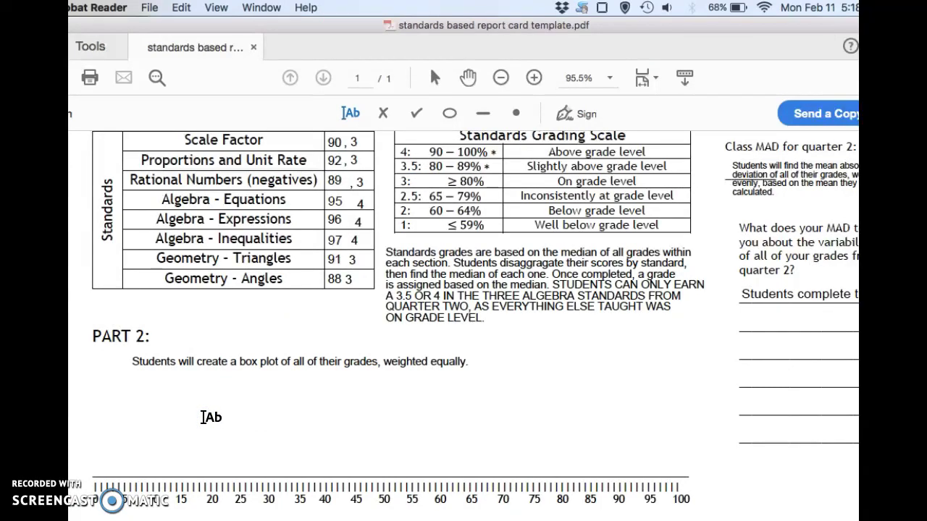
left_click(202, 417)
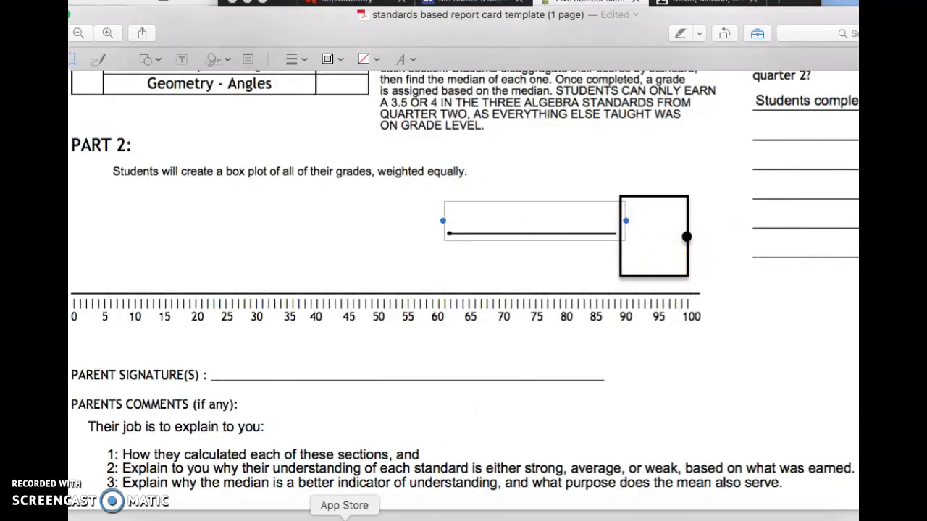
left_click(312, 515)
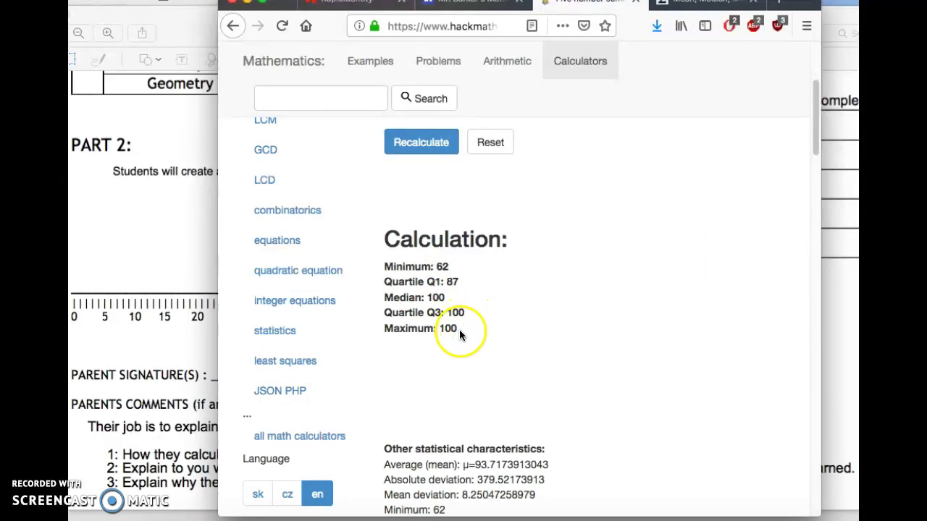
left_click(174, 239)
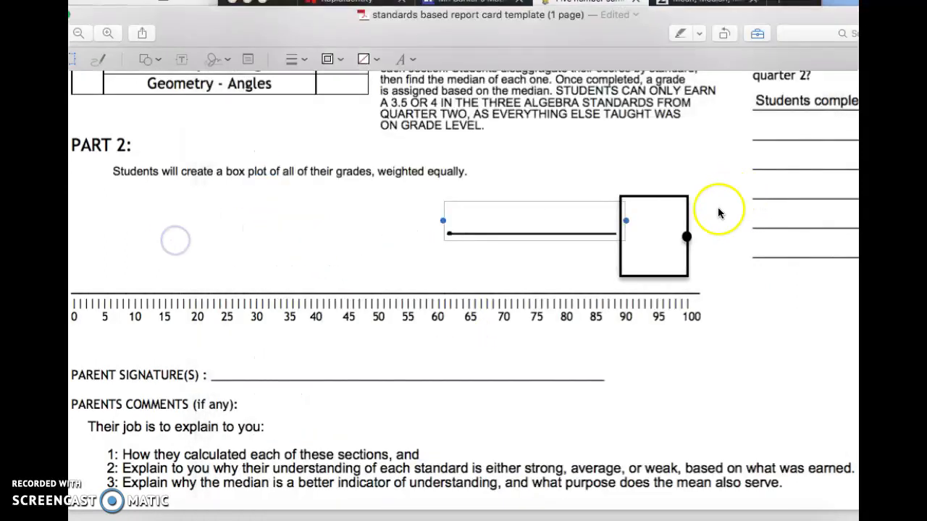